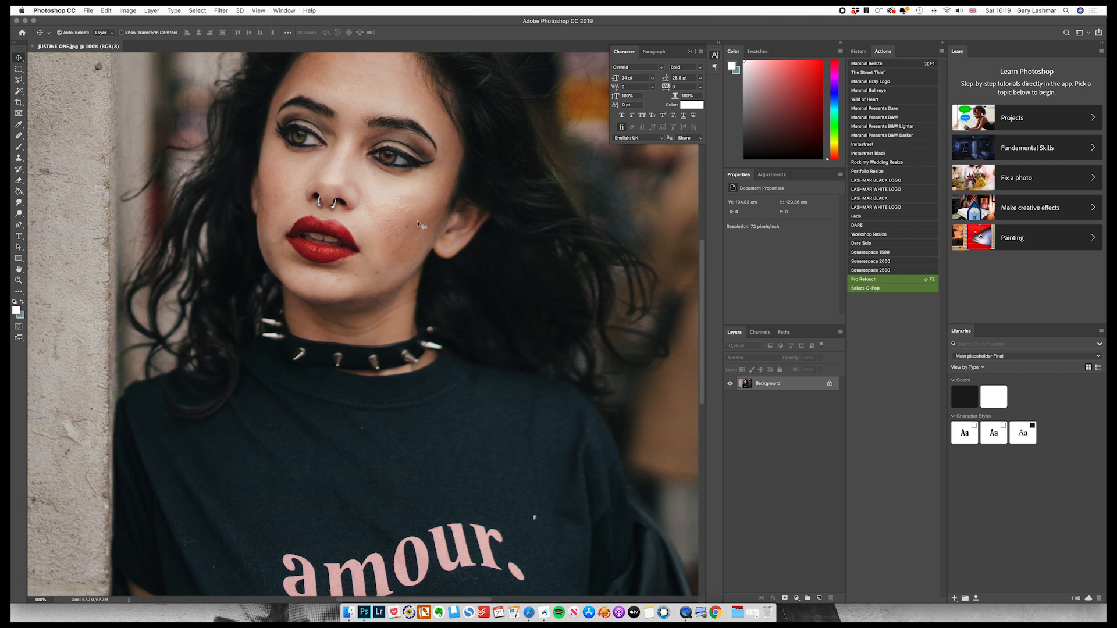
Heal the blemishes on the cheek below the subject's eye using the Healing Brush at a reduced brush size.
{"action": "key", "text": "super+equal"}
{"action": "key", "text": "super+equal"}
{"action": "key", "text": "super+minus"}
{"action": "key", "text": "super+minus"}
{"action": "scroll", "coordinate": [414, 221], "scroll_direction": "up", "scroll_amount": 4}
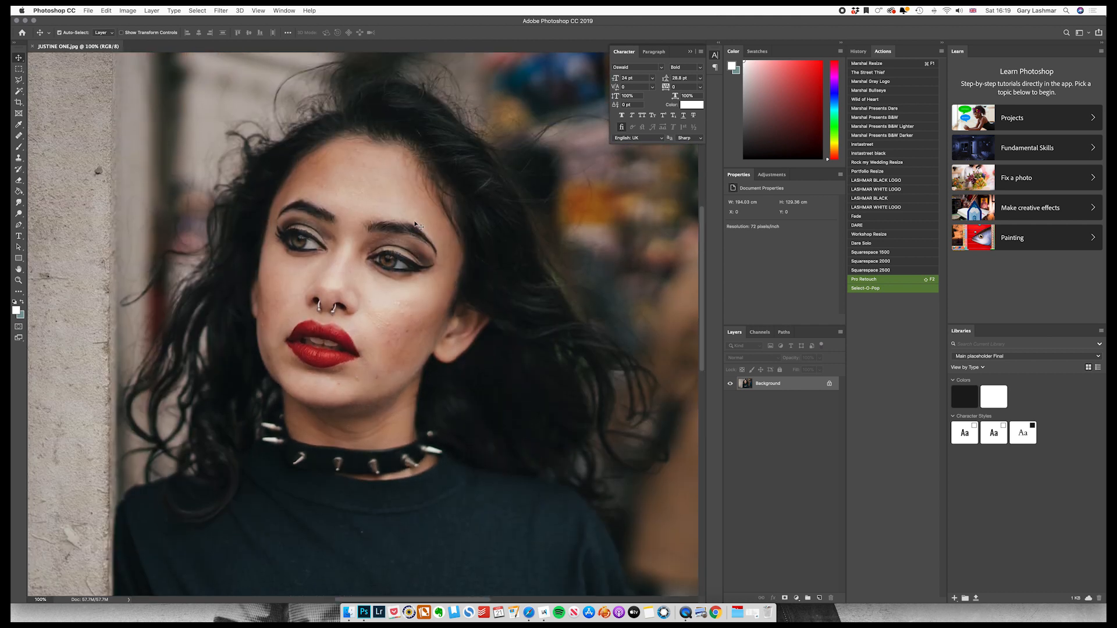
{"action": "key", "text": "super+equal"}
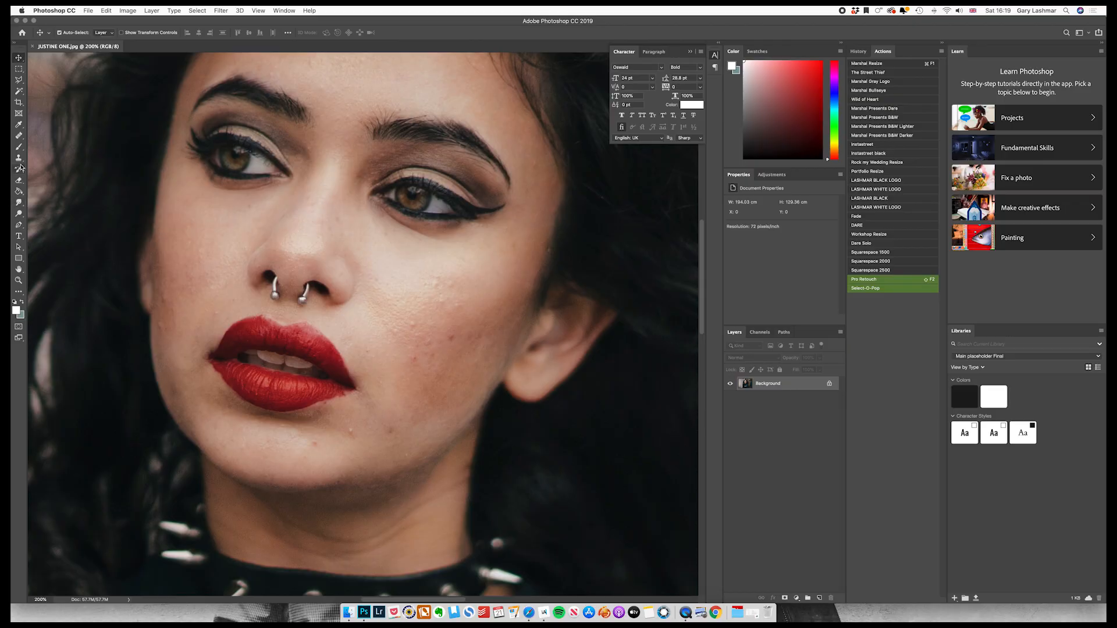
{"action": "key", "text": "super"}
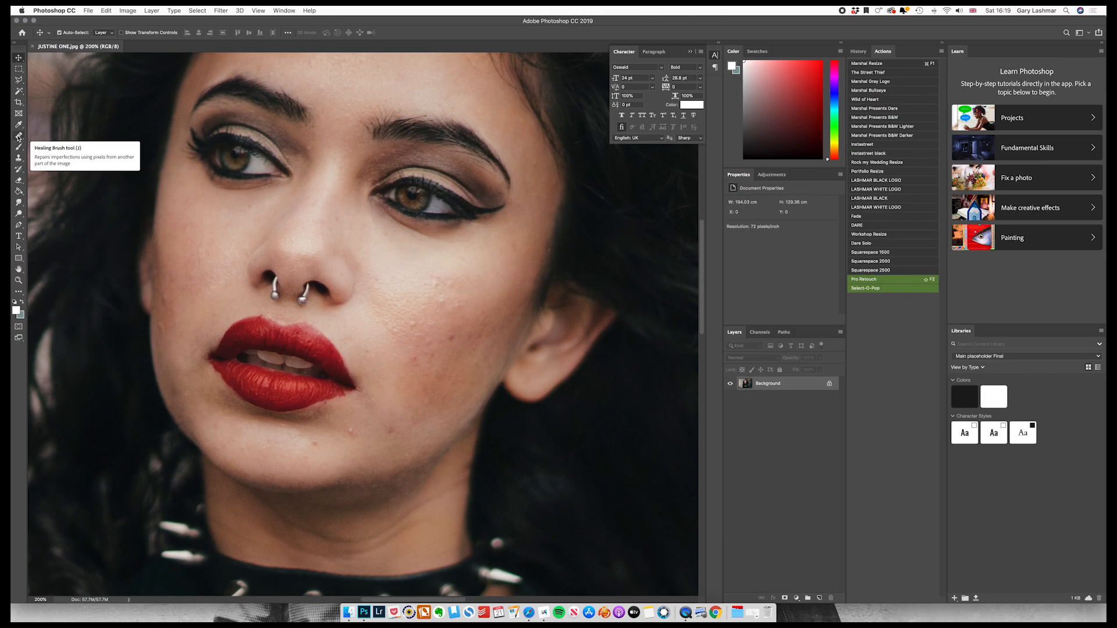
{"action": "left_click", "coordinate": [18, 138]}
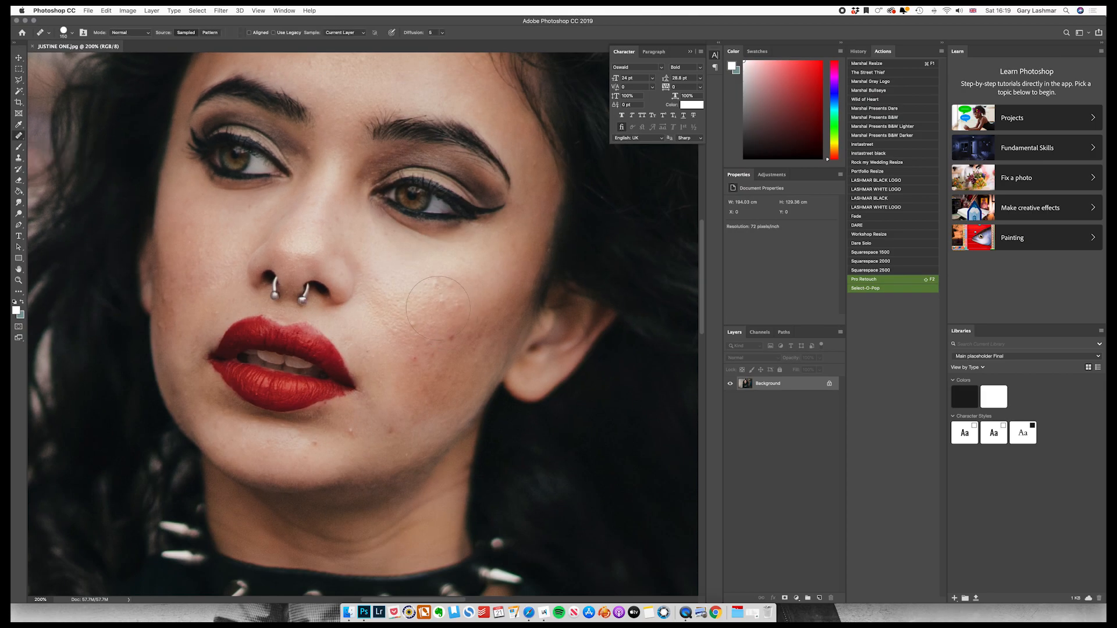
{"action": "key", "text": "bracketleft"}
{"action": "key", "text": "bracketleft"}
{"action": "key", "text": "bracketleft"}
{"action": "key", "text": "super+plus"}
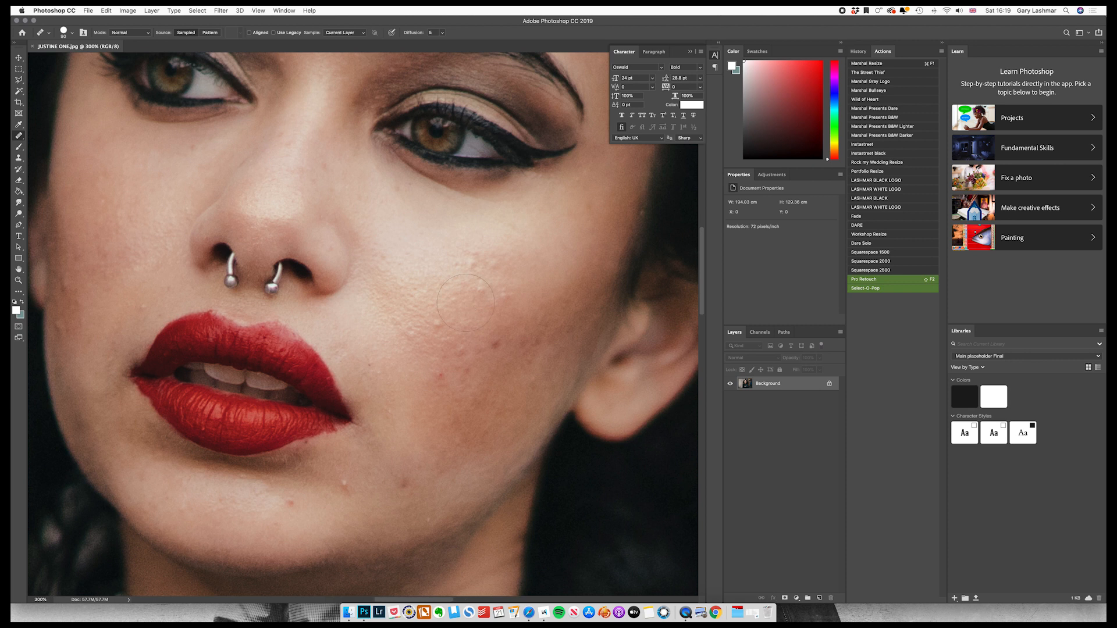
{"action": "key", "text": "bracketleft"}
{"action": "key", "text": "bracketleft"}
{"action": "key", "text": "bracketleft"}
{"action": "key", "text": "bracketleft"}
{"action": "key", "text": "bracketleft"}
{"action": "left_click", "coordinate": [499, 268]}
{"action": "left_click", "coordinate": [484, 294]}
Heal the remaining spots down the cheek, around the mouth and on the chin.
{"action": "scroll", "coordinate": [548, 285], "scroll_direction": "down", "scroll_amount": 1}
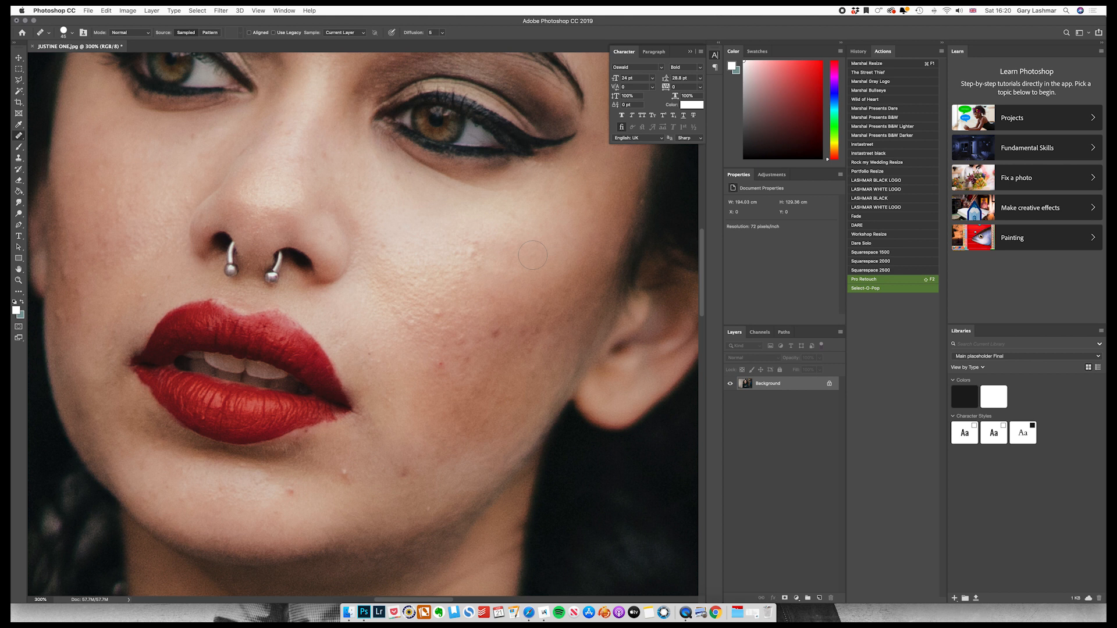
{"action": "mouse_move", "coordinate": [480, 250]}
{"action": "left_mouse_down"}
{"action": "mouse_move", "coordinate": [488, 242]}
{"action": "mouse_move", "coordinate": [469, 253]}
{"action": "mouse_move", "coordinate": [439, 366]}
{"action": "left_mouse_up"}
{"action": "left_click", "coordinate": [187, 317]}
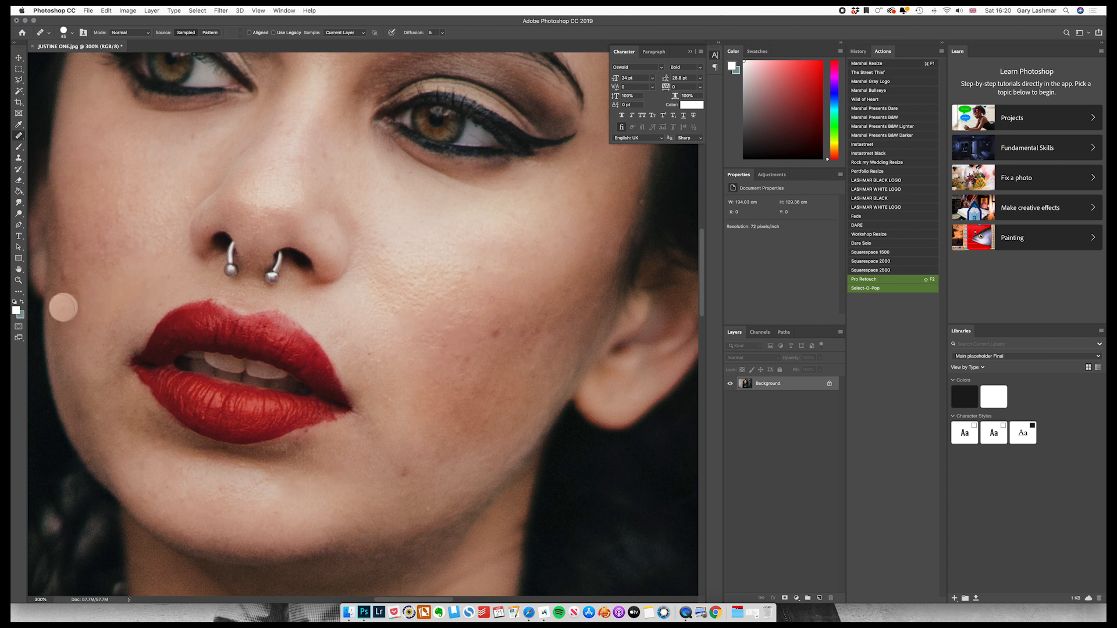
Heal the small blemishes on the forehead and the remaining marks on the face.
{"action": "scroll", "coordinate": [61, 314], "scroll_direction": "up", "scroll_amount": 5}
{"action": "left_click", "coordinate": [284, 208]}
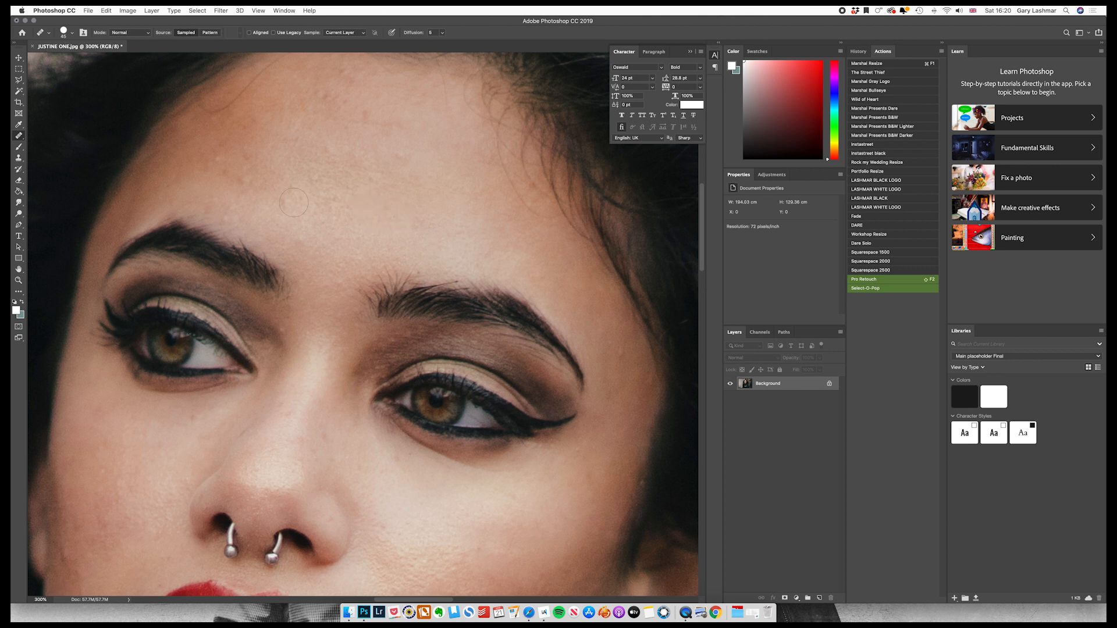
{"action": "left_click", "coordinate": [245, 170]}
{"action": "scroll", "coordinate": [316, 174], "scroll_direction": "down", "scroll_amount": 5}
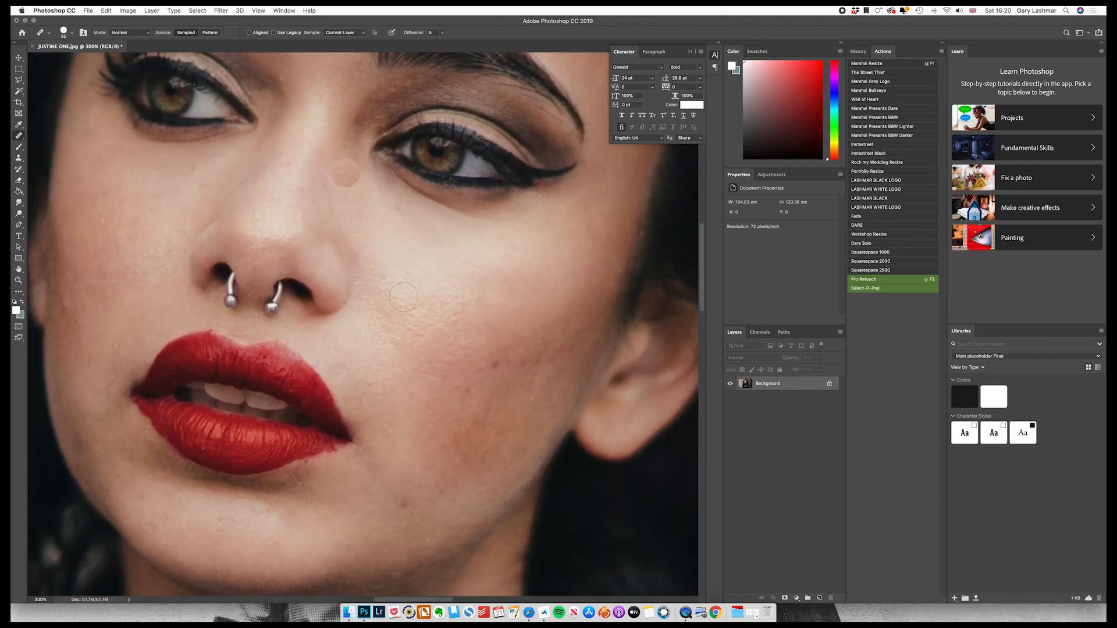
{"action": "left_click", "coordinate": [427, 276]}
Add two new layers above the Background, each holding a merged copy of the visible image.
{"action": "key", "text": "alt+shift+super+n"}
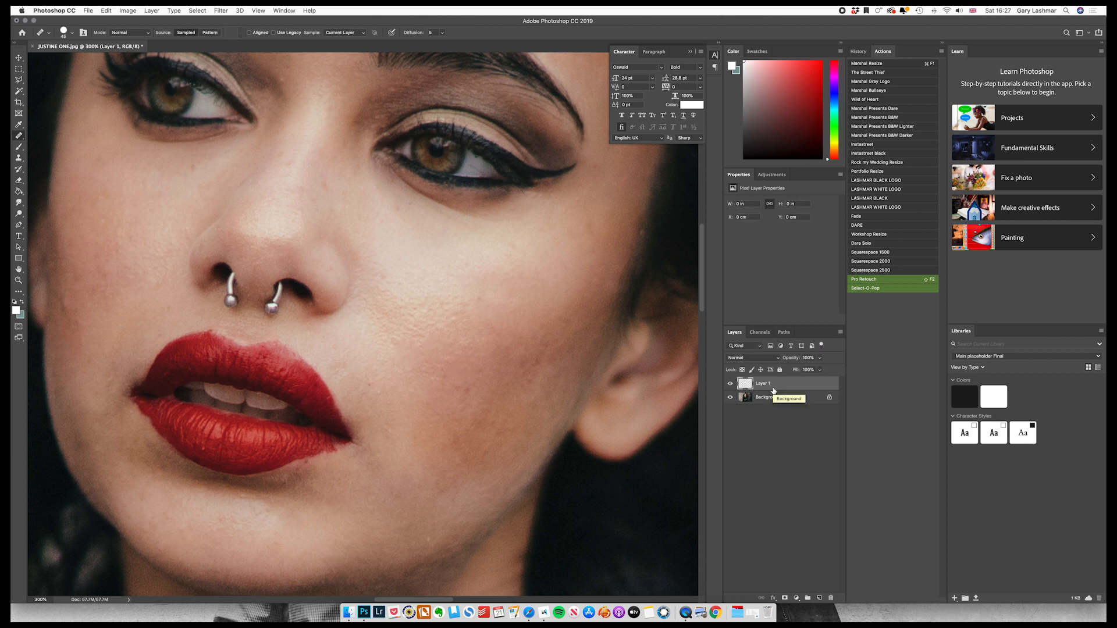
{"action": "key", "text": "super+alt+shift+e"}
{"action": "key", "text": "super+shift+alt+n"}
{"action": "key", "text": "super+shift+alt+e"}
Rename the top merged layer Airbrush and the merged layer below it Blur.
{"action": "double_click", "coordinate": [766, 384]}
{"action": "type", "text": "Airbrush"}
{"action": "key", "text": "Return"}
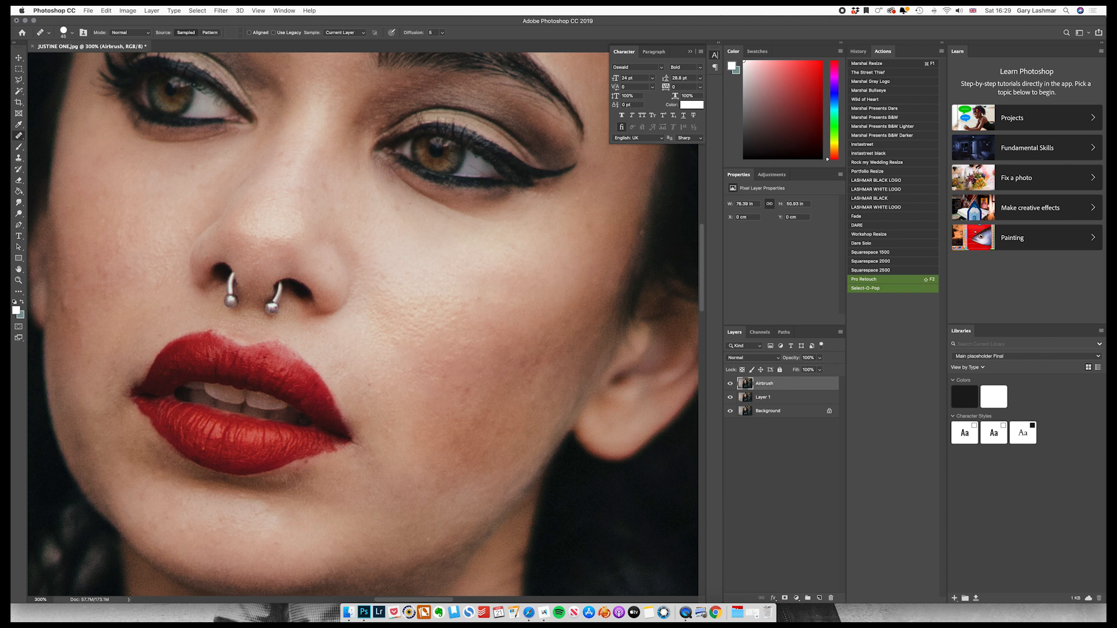
{"action": "double_click", "coordinate": [766, 398]}
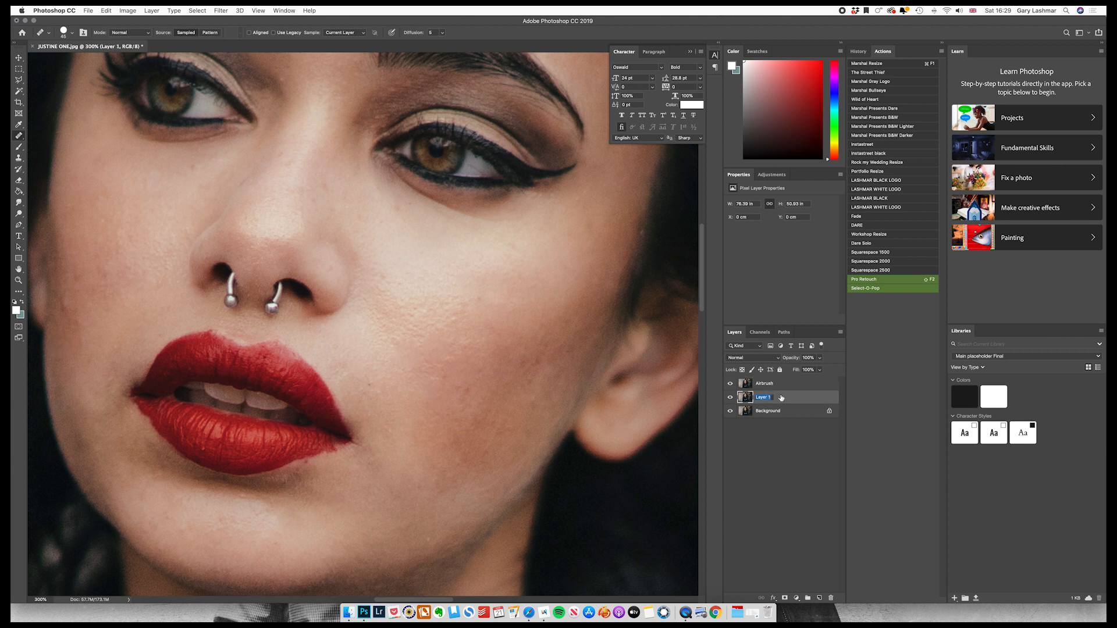
{"action": "type", "text": "Blur"}
{"action": "key", "text": "Return"}
Hide the Airbrush layer and apply a Gaussian Blur with a radius of about 3.8 pixels to the Blur layer.
{"action": "left_click", "coordinate": [748, 384]}
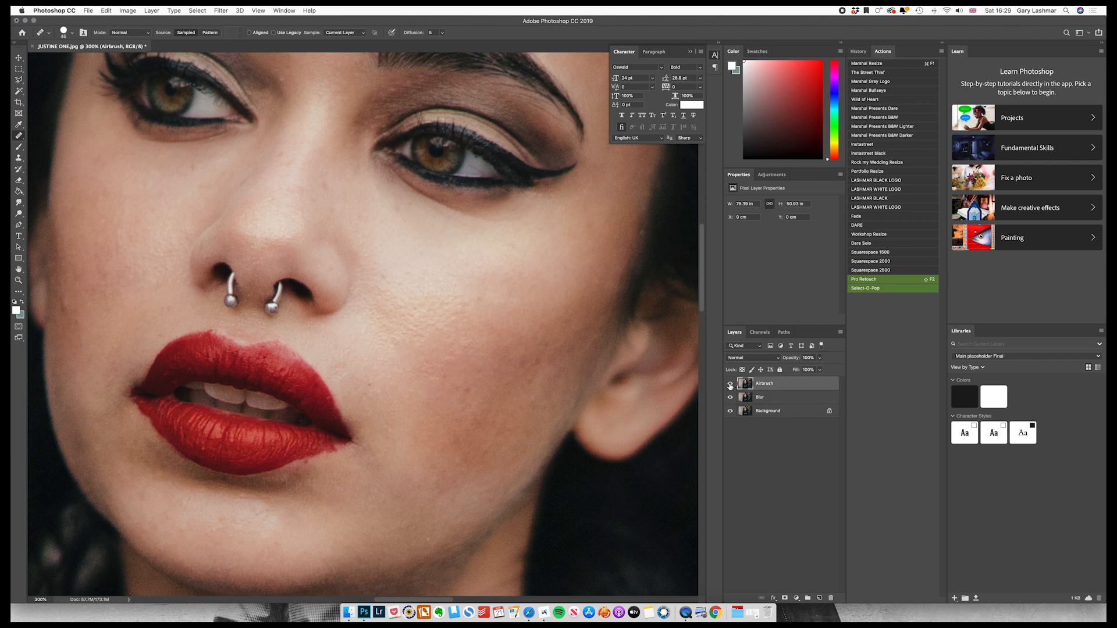
{"action": "left_click", "coordinate": [730, 384]}
{"action": "left_click", "coordinate": [769, 399]}
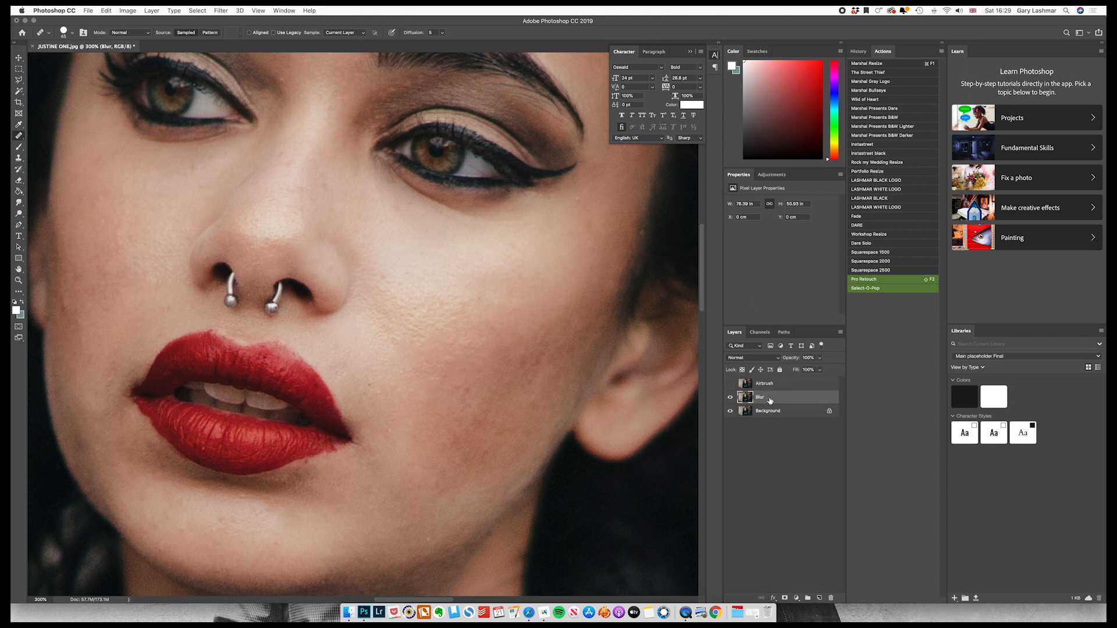
{"action": "left_click", "coordinate": [227, 10]}
{"action": "mouse_move", "coordinate": [319, 114]}
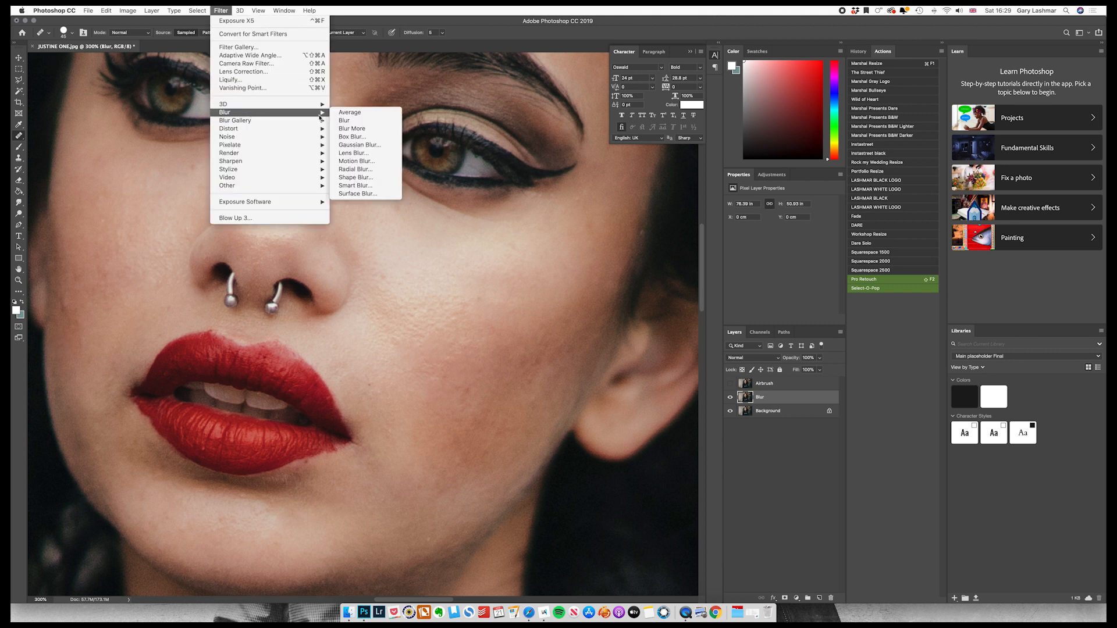
{"action": "left_click", "coordinate": [360, 145]}
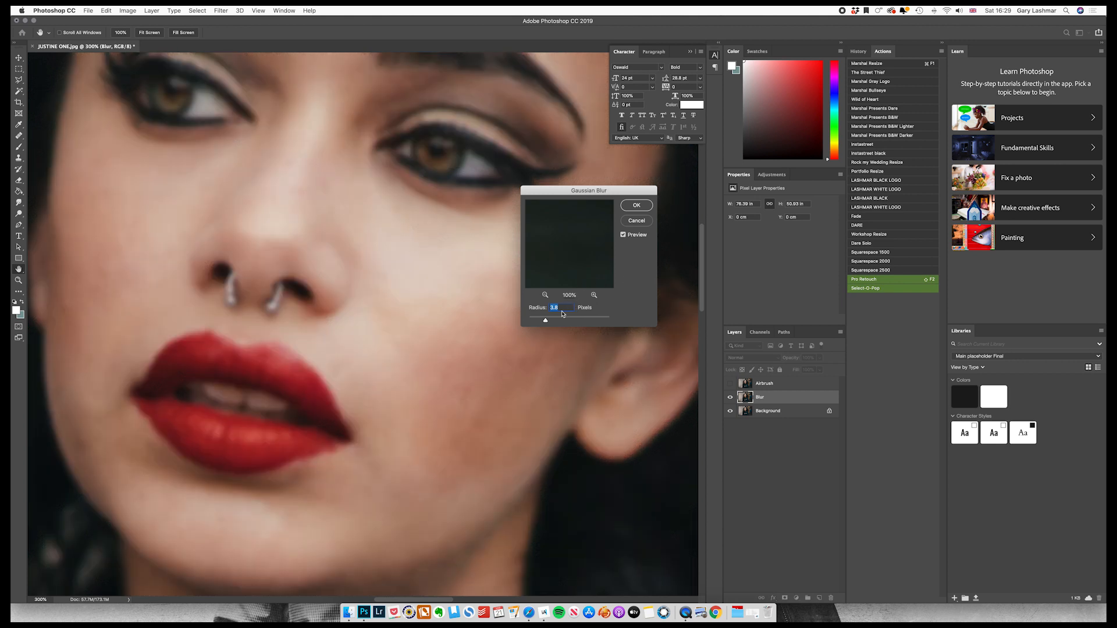
{"action": "left_click", "coordinate": [546, 324]}
{"action": "left_click_drag", "start_coordinate": [546, 324], "coordinate": [545, 324]}
{"action": "left_click", "coordinate": [637, 206]}
{"action": "key", "text": "j"}
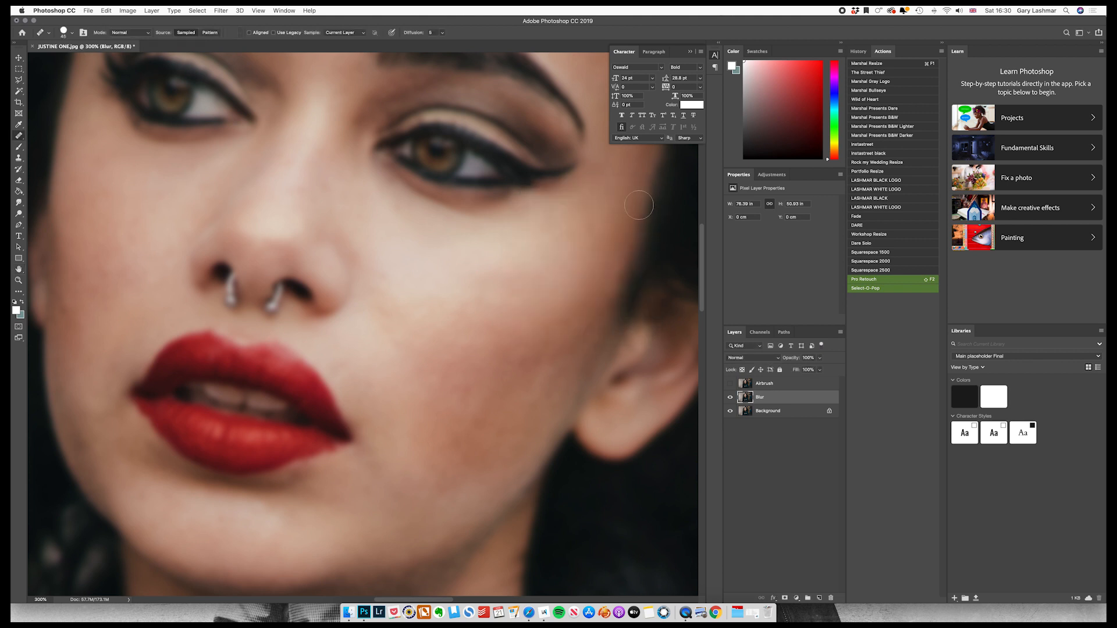
Make the Airbrush layer visible again and add a white layer mask to it.
{"action": "left_click", "coordinate": [753, 385]}
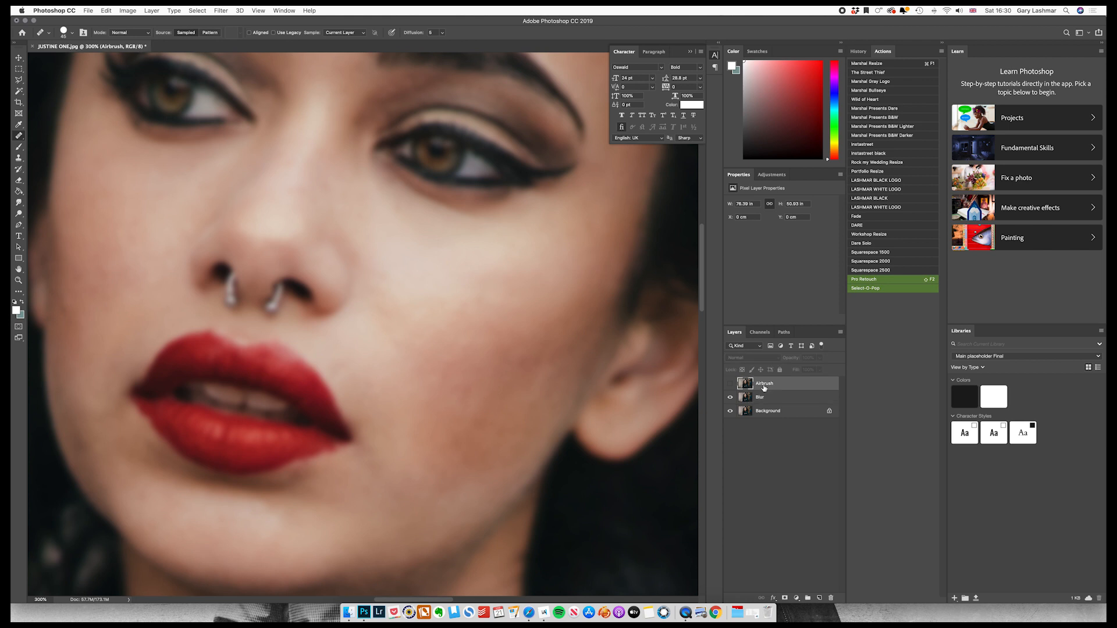
{"action": "left_click", "coordinate": [730, 384]}
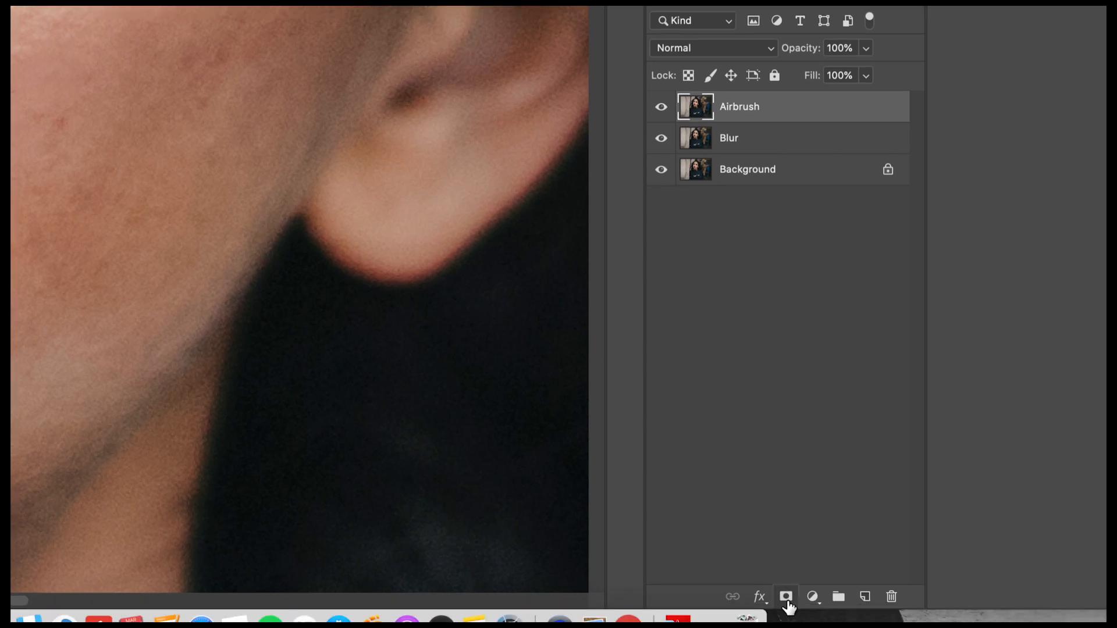
{"action": "left_click", "coordinate": [786, 596]}
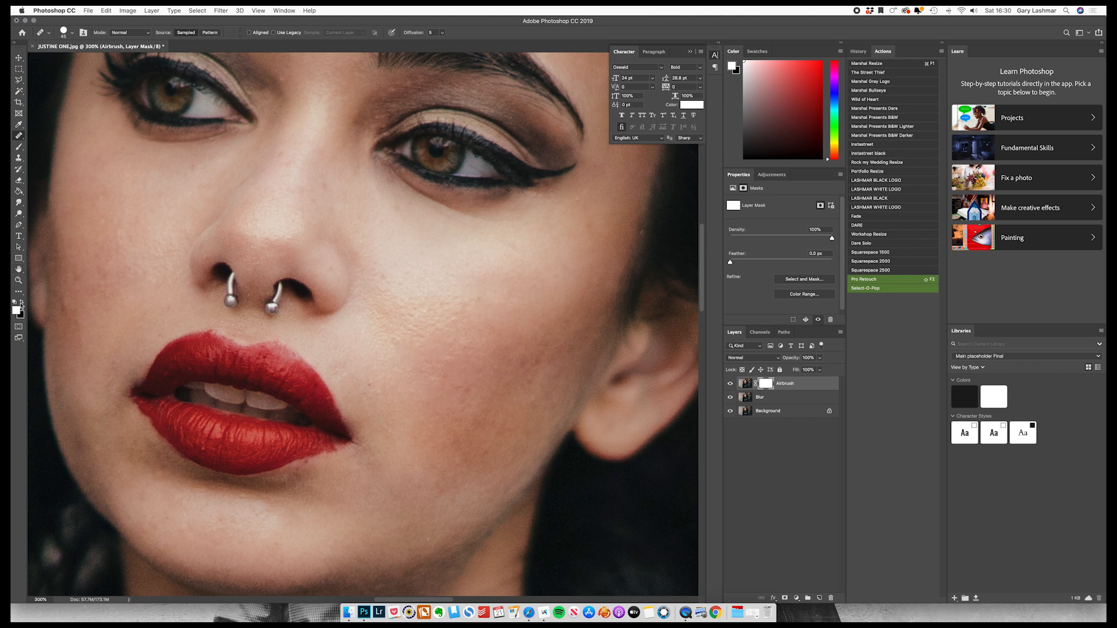
Paint black on the Airbrush mask over the cheek, jaw and chin with a soft 125 px brush at 0% hardness.
{"action": "left_click", "coordinate": [19, 147]}
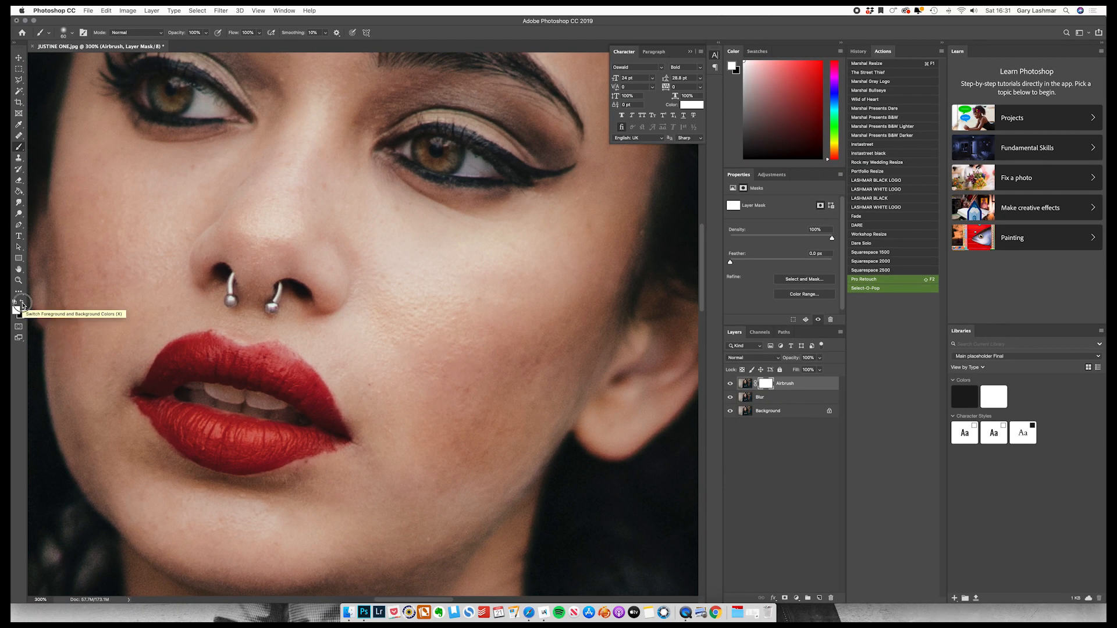
{"action": "left_click", "coordinate": [24, 305]}
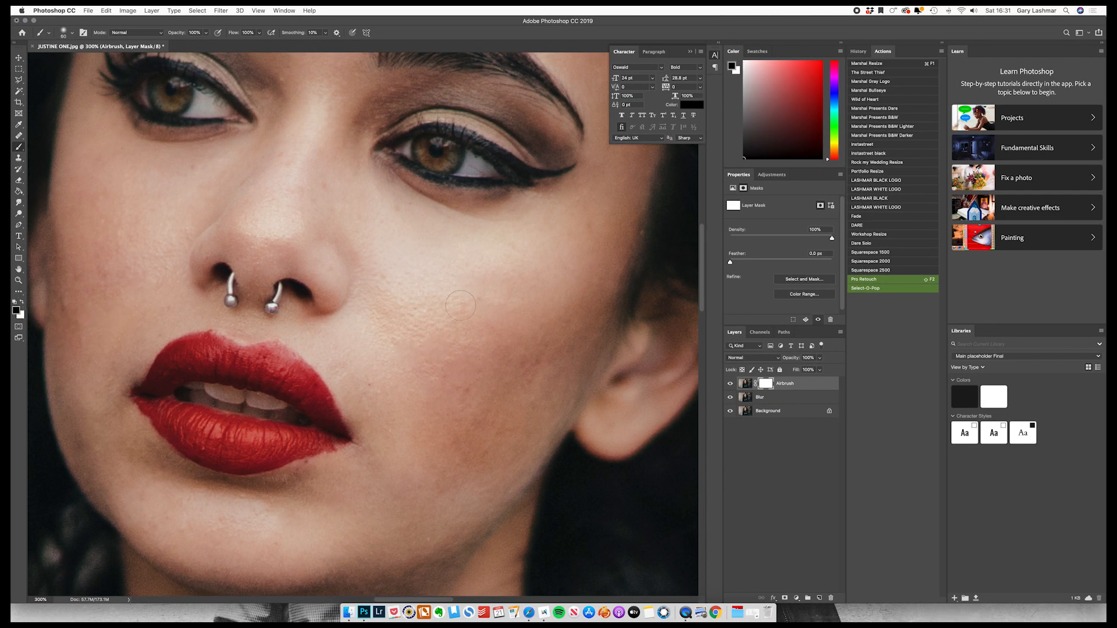
{"action": "key", "text": "bracketright"}
{"action": "key", "text": "bracketright"}
{"action": "key", "text": "bracketright"}
{"action": "key", "text": "bracketright"}
{"action": "key", "text": "bracketright"}
{"action": "left_click", "coordinate": [72, 35]}
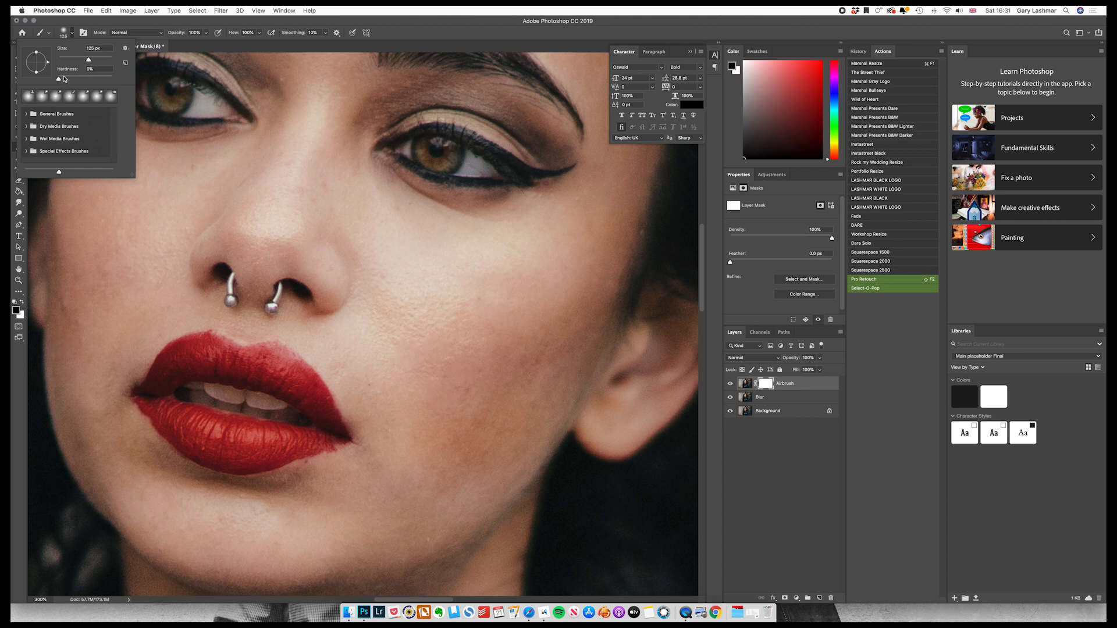
{"action": "left_click", "coordinate": [441, 257]}
{"action": "mouse_move", "coordinate": [469, 320]}
{"action": "left_mouse_down"}
{"action": "mouse_move", "coordinate": [444, 270]}
{"action": "mouse_move", "coordinate": [460, 278]}
{"action": "mouse_move", "coordinate": [418, 286]}
{"action": "mouse_move", "coordinate": [474, 294]}
{"action": "left_mouse_up"}
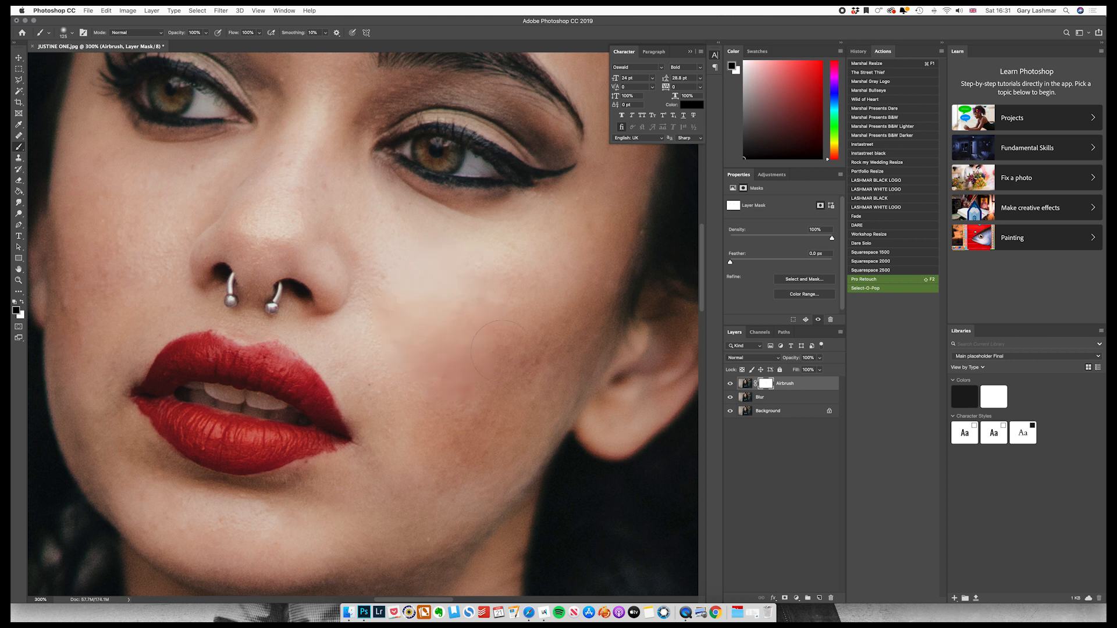
{"action": "mouse_move", "coordinate": [549, 300]}
{"action": "left_mouse_down"}
{"action": "mouse_move", "coordinate": [485, 324]}
{"action": "mouse_move", "coordinate": [409, 316]}
{"action": "mouse_move", "coordinate": [307, 199]}
{"action": "mouse_move", "coordinate": [281, 217]}
{"action": "mouse_move", "coordinate": [297, 149]}
{"action": "mouse_move", "coordinate": [400, 319]}
{"action": "mouse_move", "coordinate": [371, 360]}
{"action": "mouse_move", "coordinate": [384, 410]}
{"action": "left_mouse_up"}
{"action": "scroll", "coordinate": [482, 356], "scroll_direction": "down", "scroll_amount": 5}
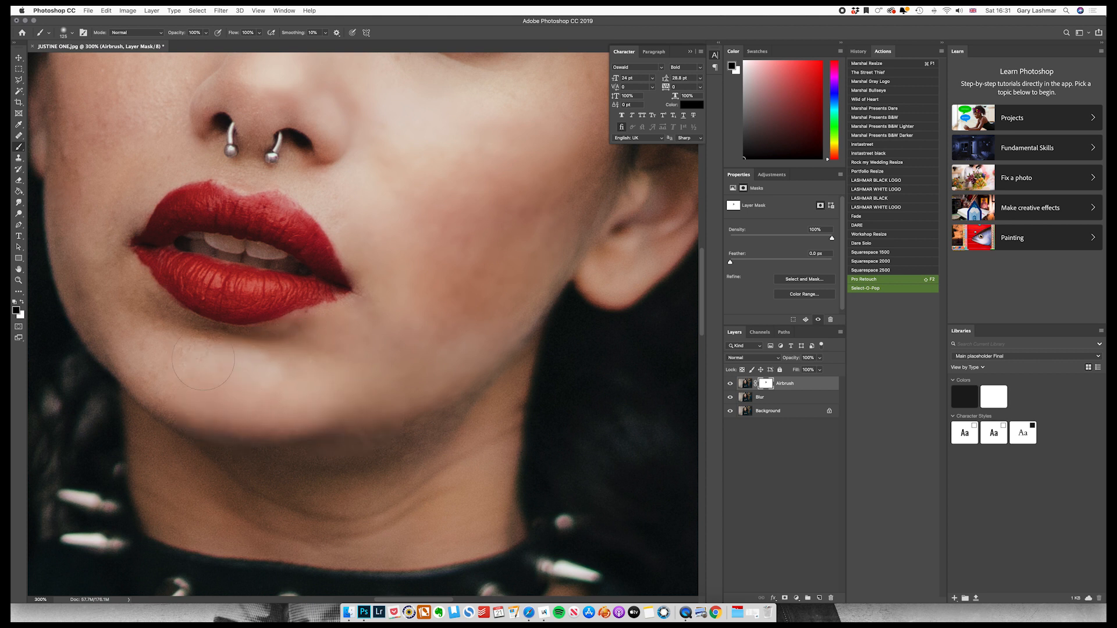
{"action": "scroll", "coordinate": [69, 277], "scroll_direction": "up", "scroll_amount": 4}
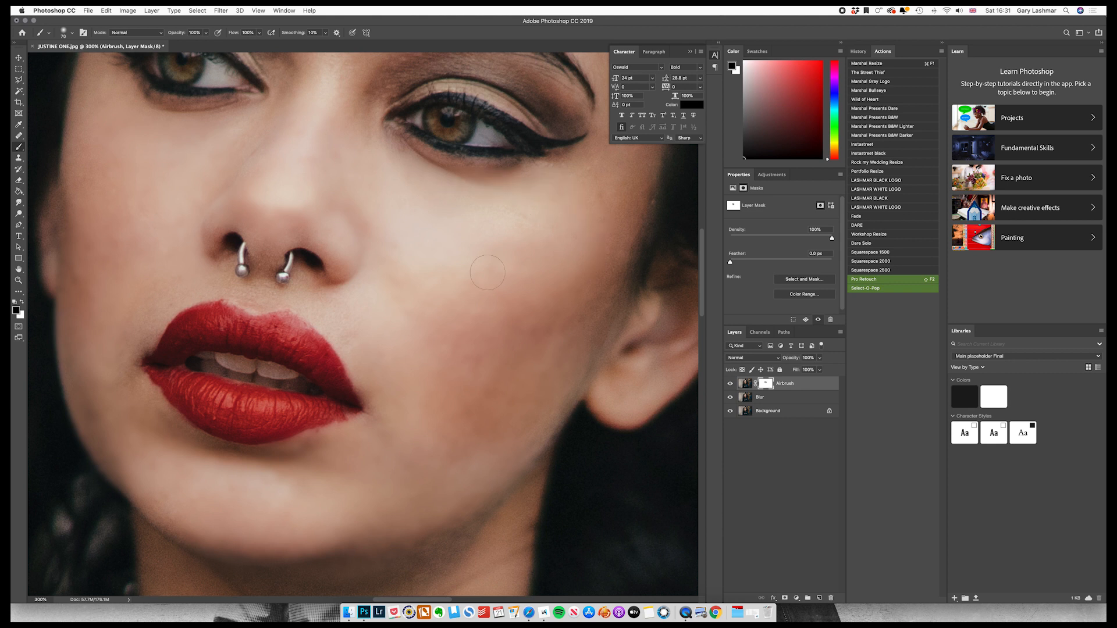
Paint black over the upper lip on the Airbrush mask with a smaller brush, restore it with white, and switch back to black.
{"action": "key", "text": "bracketleft"}
{"action": "key", "text": "bracketleft"}
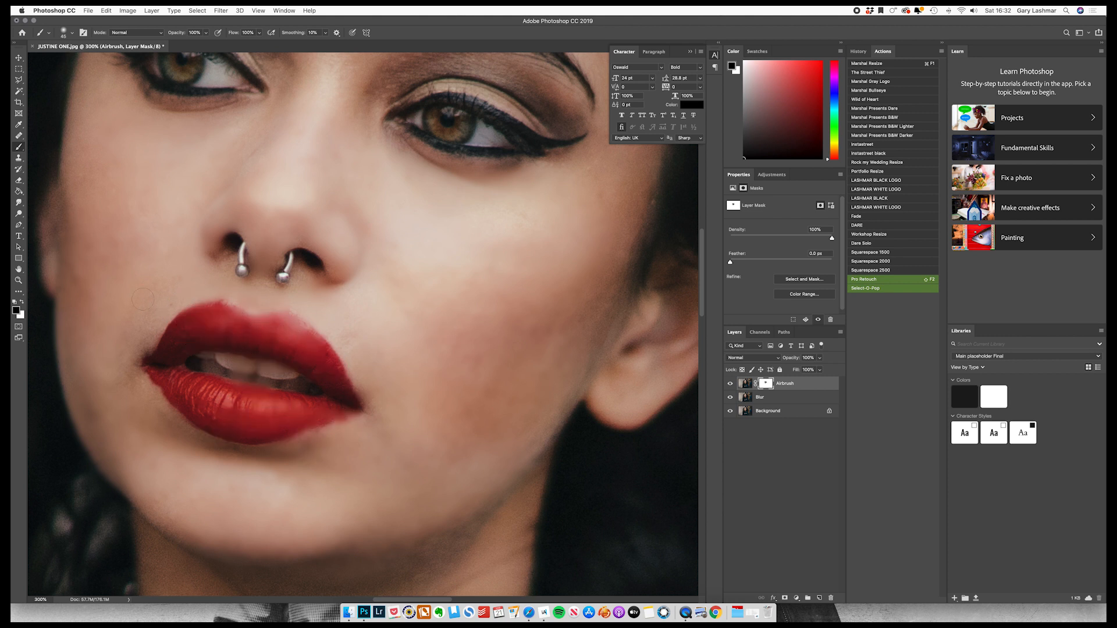
{"action": "left_click", "coordinate": [22, 304]}
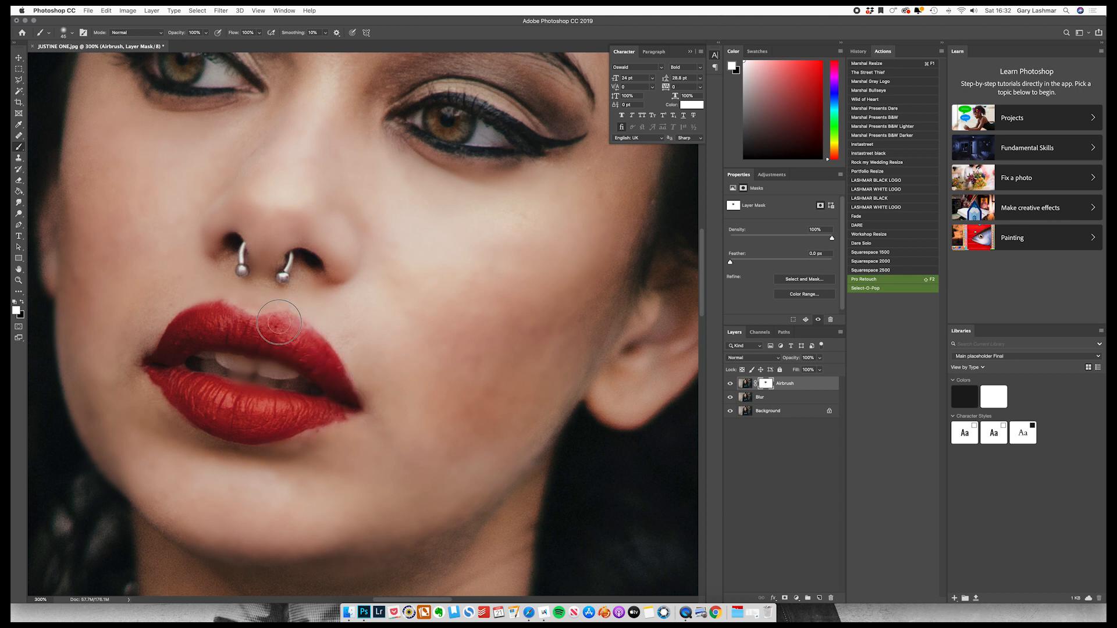
{"action": "left_click", "coordinate": [22, 303]}
Paint black on the Airbrush mask over the forehead, between the eyebrows and along the nose to smooth the skin.
{"action": "scroll", "coordinate": [363, 325], "scroll_direction": "up", "scroll_amount": 3}
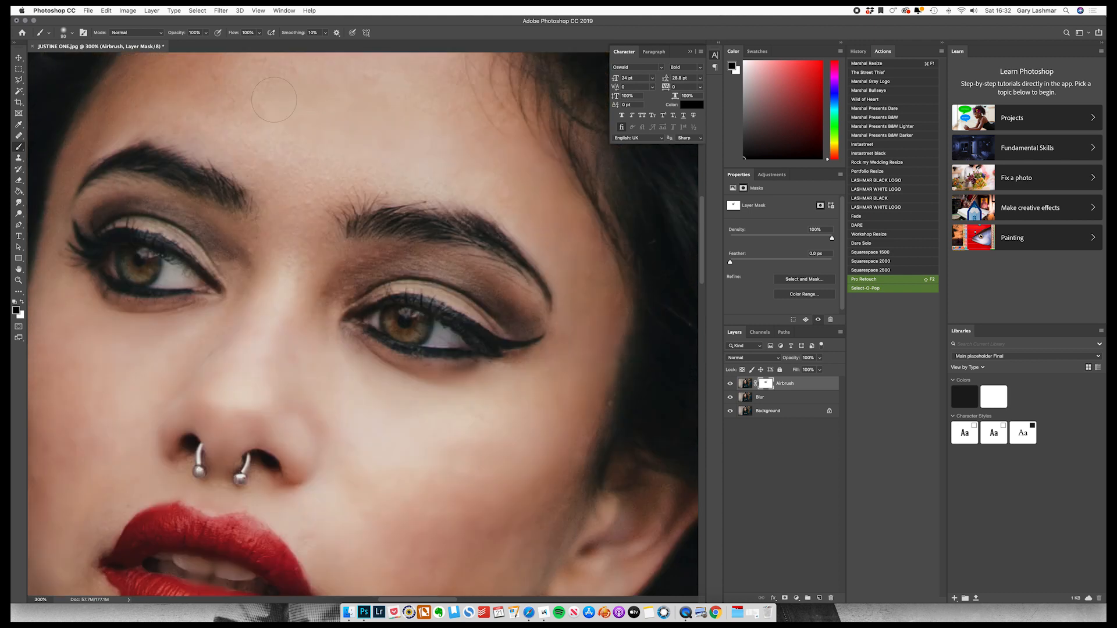
{"action": "scroll", "coordinate": [274, 100], "scroll_direction": "up", "scroll_amount": 5}
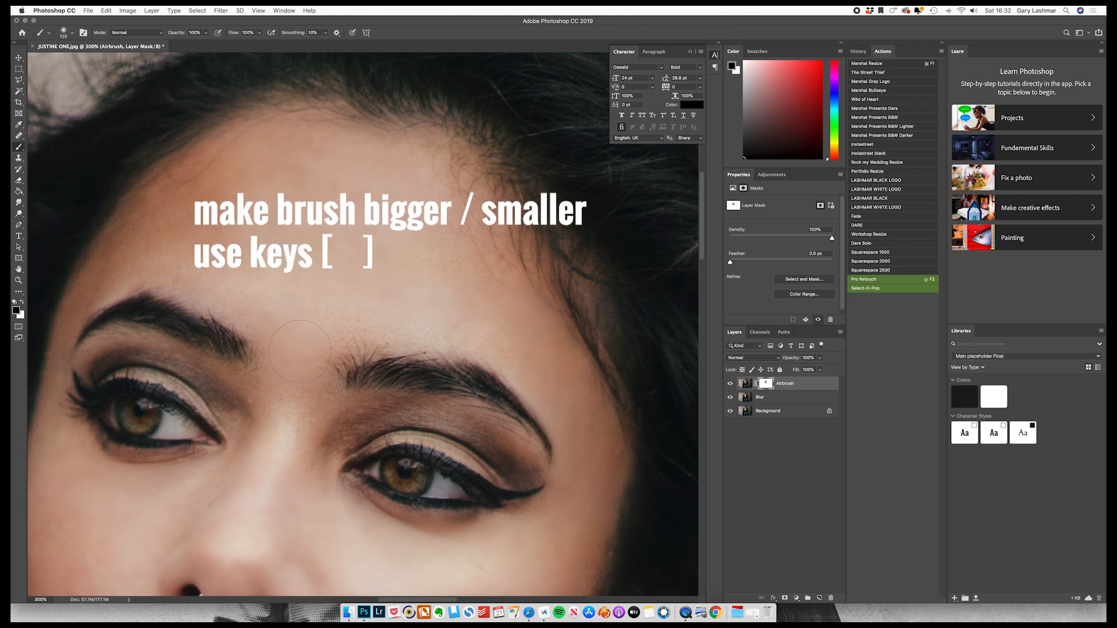
{"action": "scroll", "coordinate": [266, 304], "scroll_direction": "down", "scroll_amount": 5}
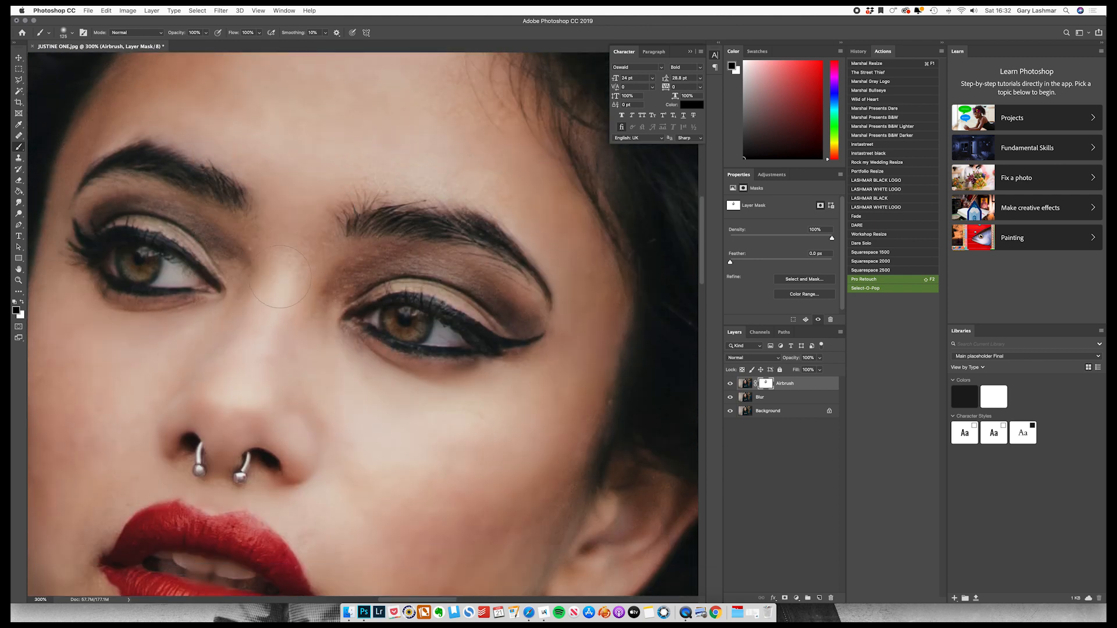
{"action": "scroll", "coordinate": [338, 363], "scroll_direction": "down", "scroll_amount": 4}
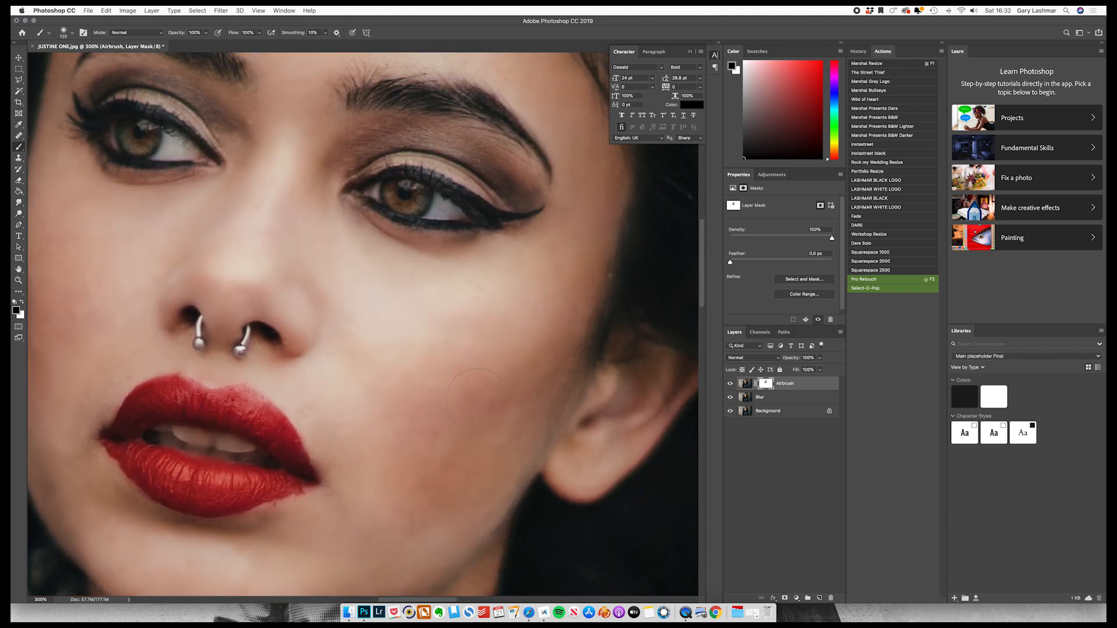
{"action": "scroll", "coordinate": [375, 349], "scroll_direction": "down", "scroll_amount": 5}
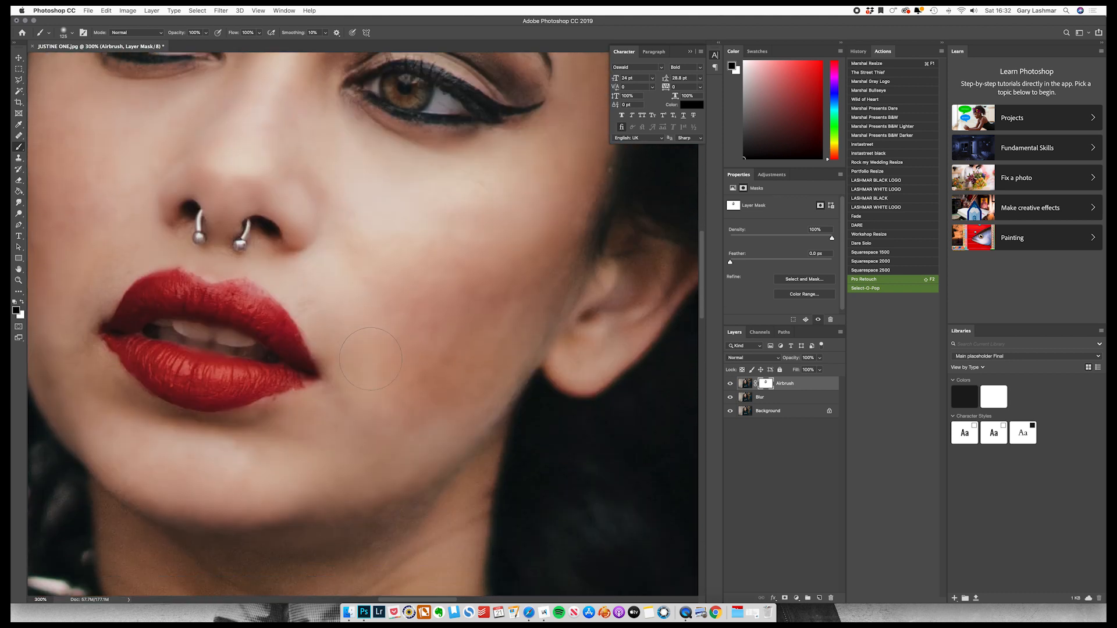
Smooth the skin around the nostrils by painting black on the Airbrush mask with a smaller brush.
{"action": "key", "text": "bracketleft"}
{"action": "key", "text": "bracketleft"}
{"action": "left_click_drag", "start_coordinate": [180, 177], "coordinate": [181, 178]}
{"action": "left_click_drag", "start_coordinate": [265, 201], "coordinate": [271, 204]}
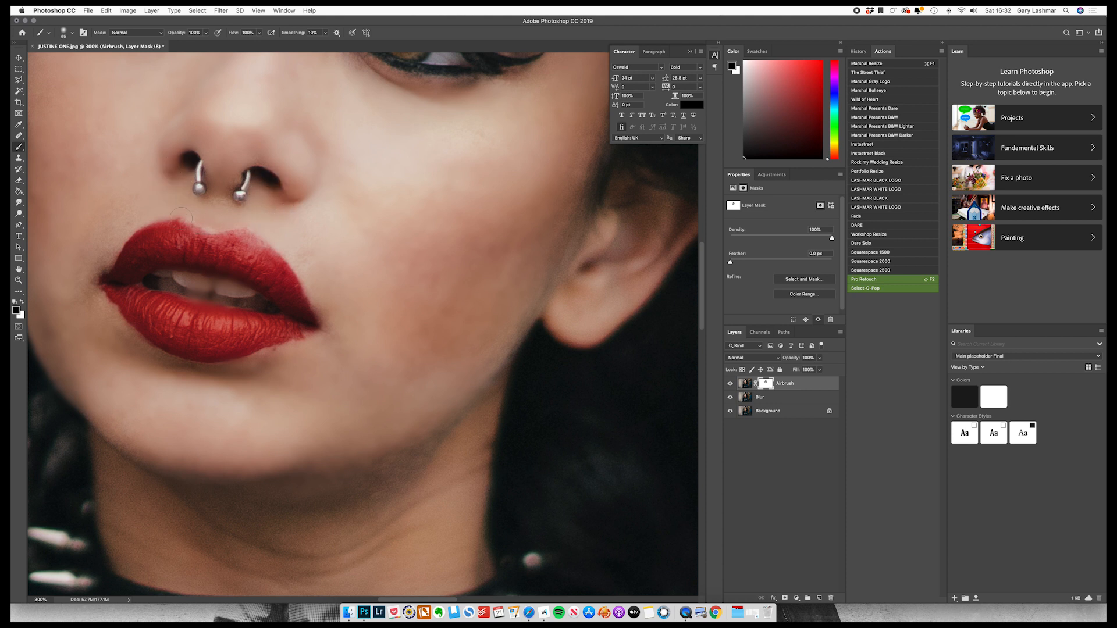
Paint black on the Airbrush mask over the neck and under the chin with a larger brush.
{"action": "scroll", "coordinate": [123, 333], "scroll_direction": "down", "scroll_amount": 4}
{"action": "key", "text": "bracketright"}
{"action": "key", "text": "bracketright"}
{"action": "key", "text": "bracketright"}
{"action": "key", "text": "bracketright"}
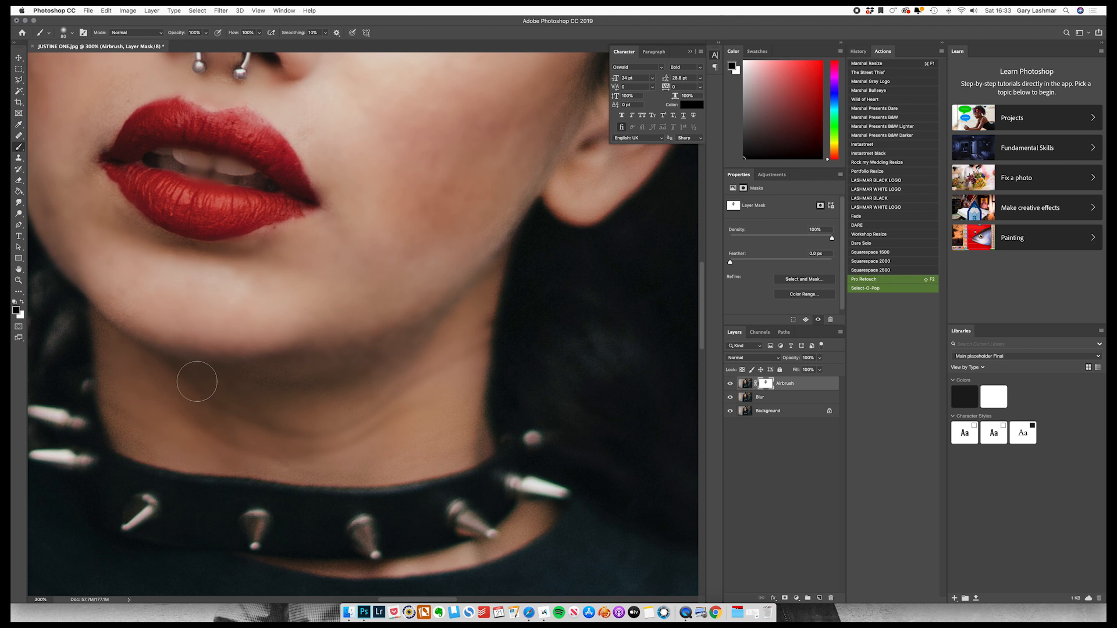
{"action": "key", "text": "super+1"}
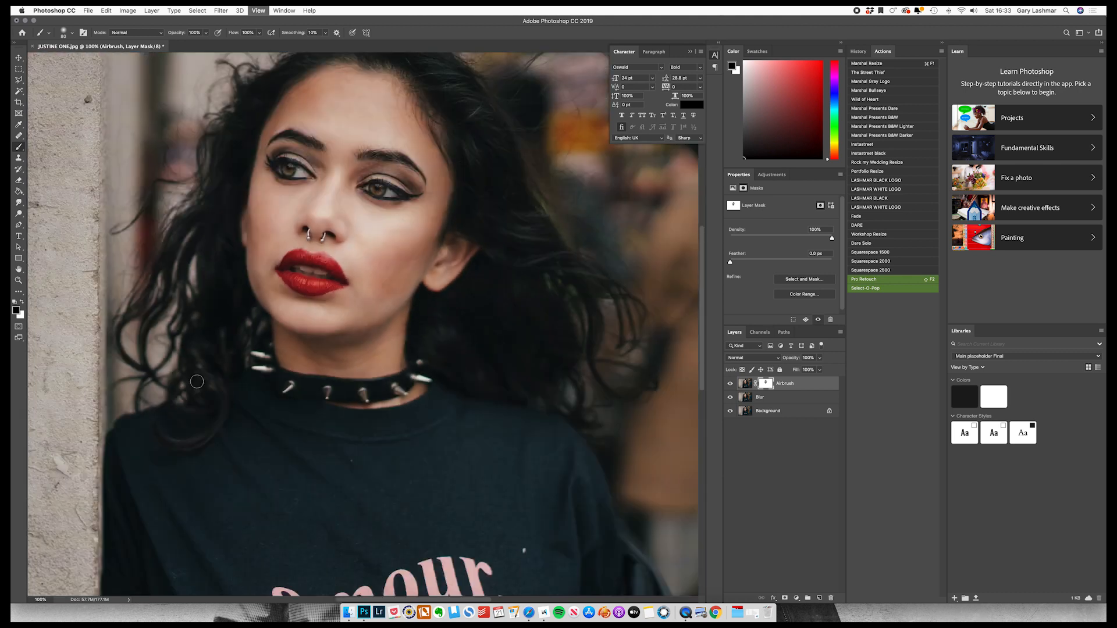
Smooth the skin around both eyebrows by painting black on the Airbrush mask with a smaller brush, then enlarge the brush again.
{"action": "key", "text": "super+equal"}
{"action": "key", "text": "super+equal"}
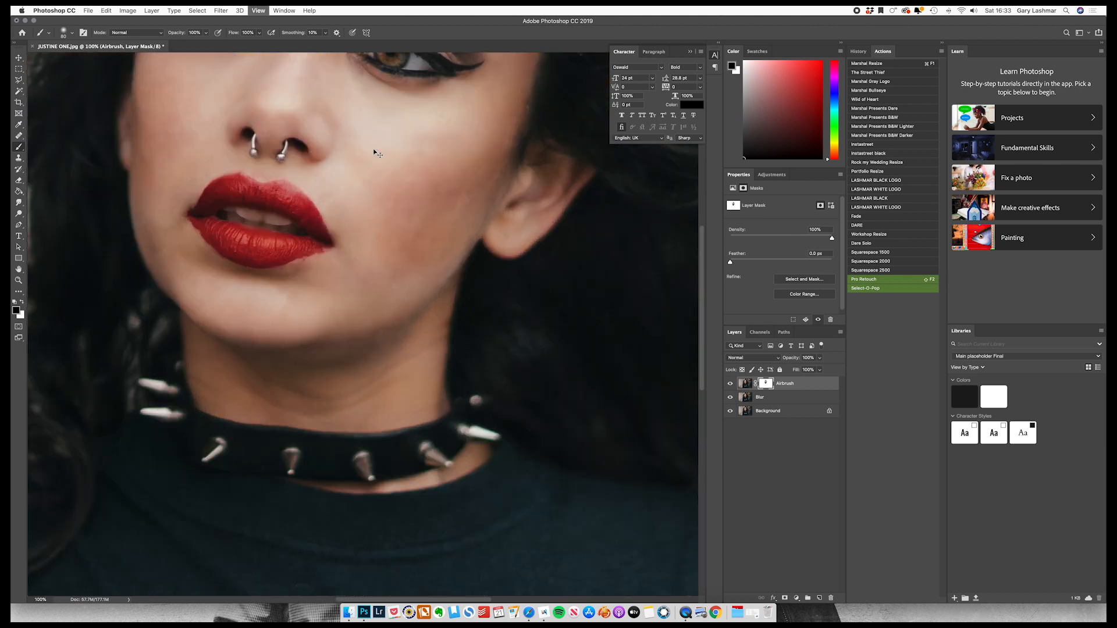
{"action": "scroll", "coordinate": [394, 140], "scroll_direction": "up", "scroll_amount": 5}
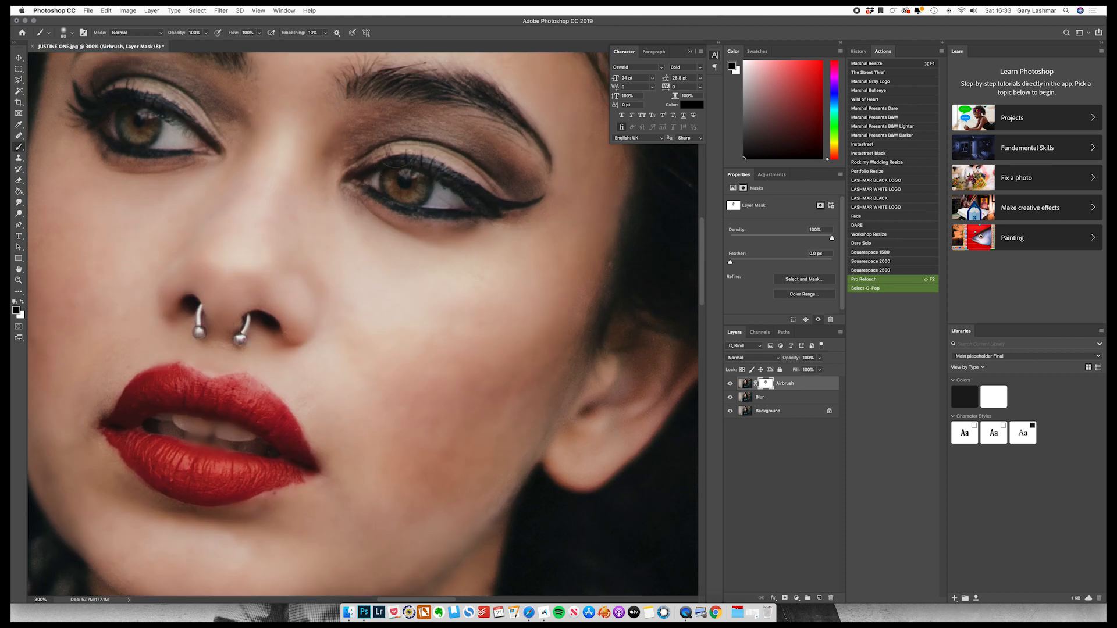
{"action": "key", "text": "bracketleft"}
{"action": "key", "text": "bracketleft"}
{"action": "key", "text": "bracketleft"}
{"action": "key", "text": "bracketleft"}
{"action": "mouse_move", "coordinate": [446, 122]}
{"action": "left_mouse_down"}
{"action": "mouse_move", "coordinate": [348, 135]}
{"action": "mouse_move", "coordinate": [345, 152]}
{"action": "mouse_move", "coordinate": [382, 115]}
{"action": "left_mouse_up"}
{"action": "left_click_drag", "start_coordinate": [235, 121], "coordinate": [237, 95]}
{"action": "scroll", "coordinate": [227, 88], "scroll_direction": "up", "scroll_amount": 2}
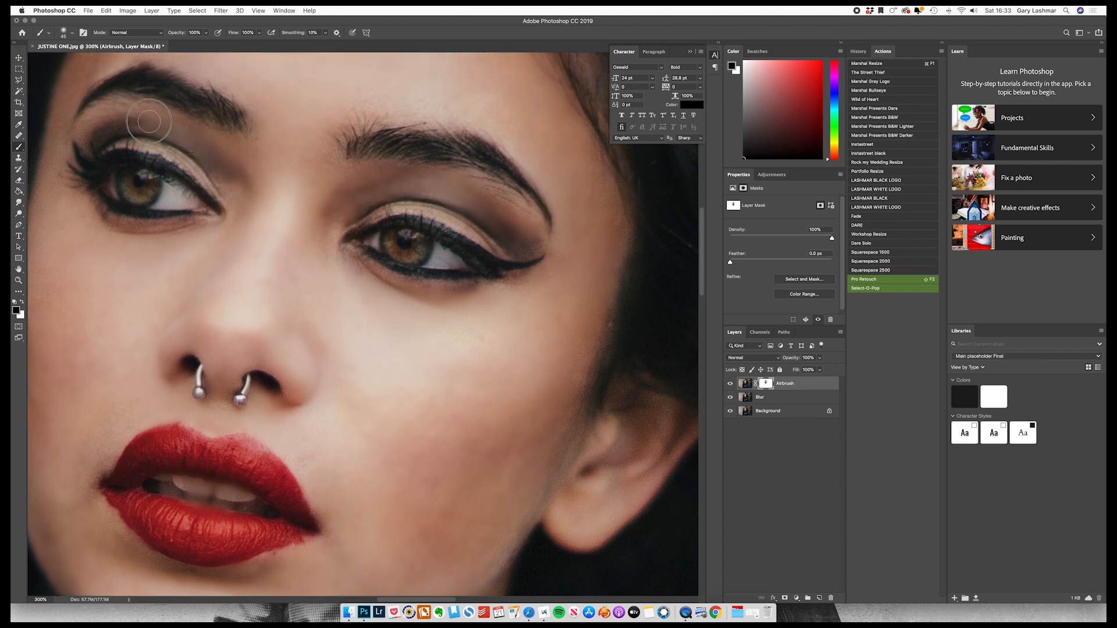
{"action": "mouse_move", "coordinate": [100, 125]}
{"action": "left_mouse_down"}
{"action": "mouse_move", "coordinate": [87, 129]}
{"action": "mouse_move", "coordinate": [111, 111]}
{"action": "mouse_move", "coordinate": [82, 129]}
{"action": "left_mouse_up"}
{"action": "scroll", "coordinate": [87, 67], "scroll_direction": "up", "scroll_amount": 3}
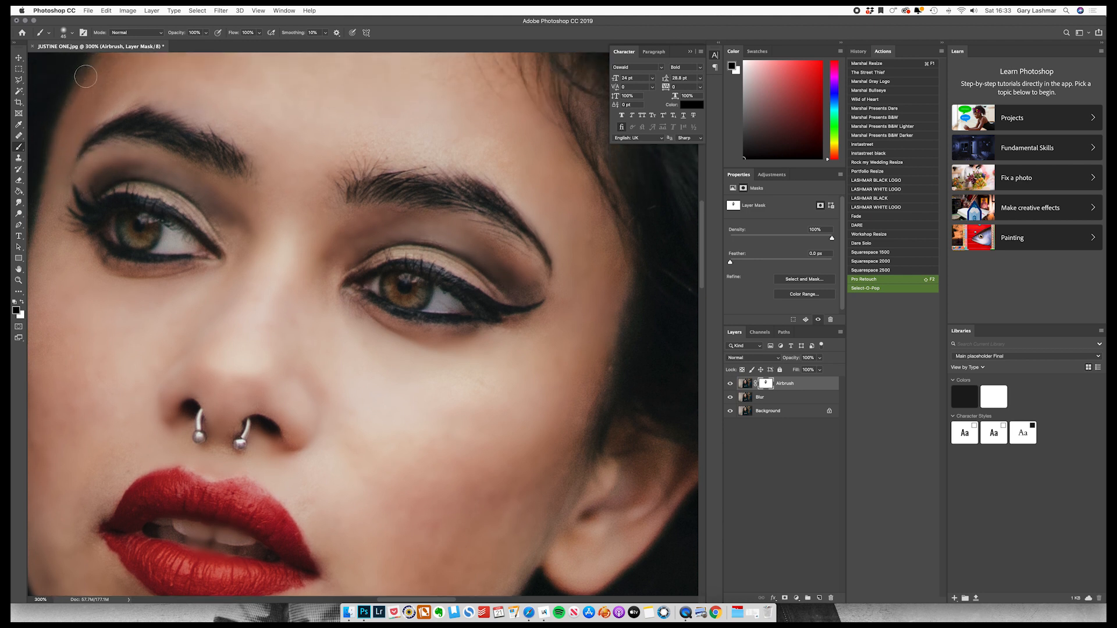
{"action": "key", "text": "bracketright"}
{"action": "key", "text": "bracketright"}
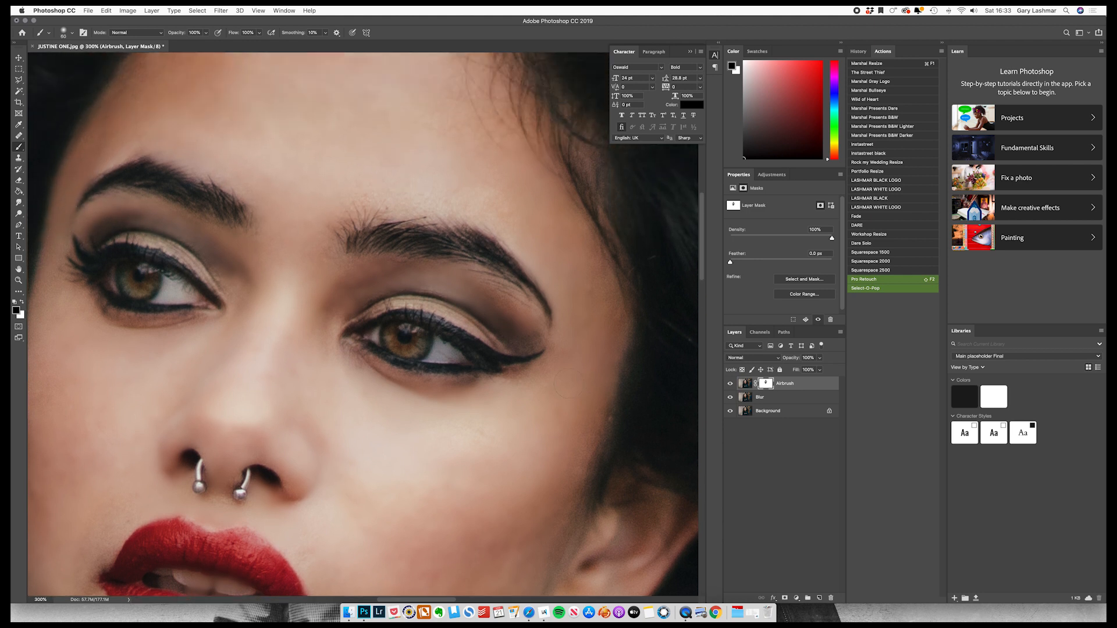
Select the Blur layer and toggle its visibility to compare the skin with and without the blur, including close up.
{"action": "key", "text": "super+minus"}
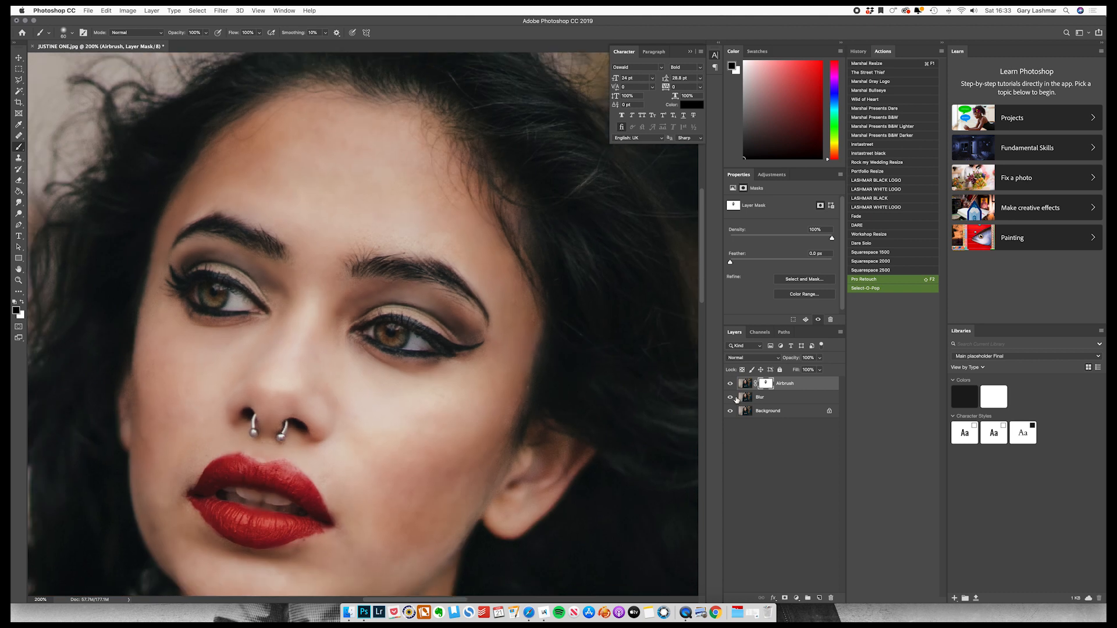
{"action": "left_click", "coordinate": [769, 399]}
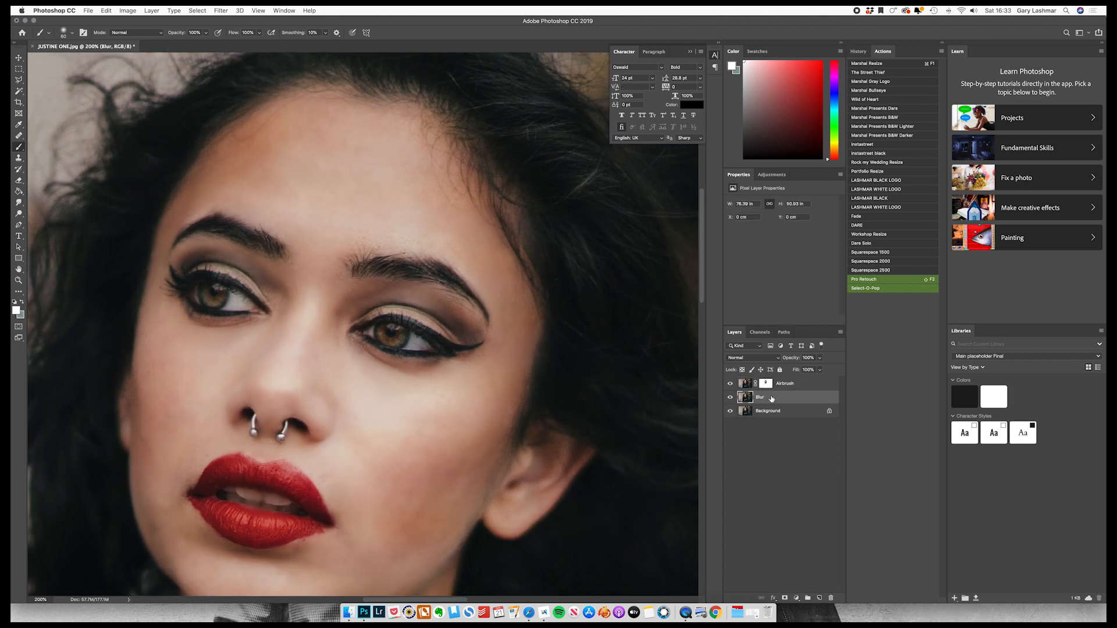
{"action": "left_click", "coordinate": [731, 398]}
{"action": "left_click", "coordinate": [730, 398]}
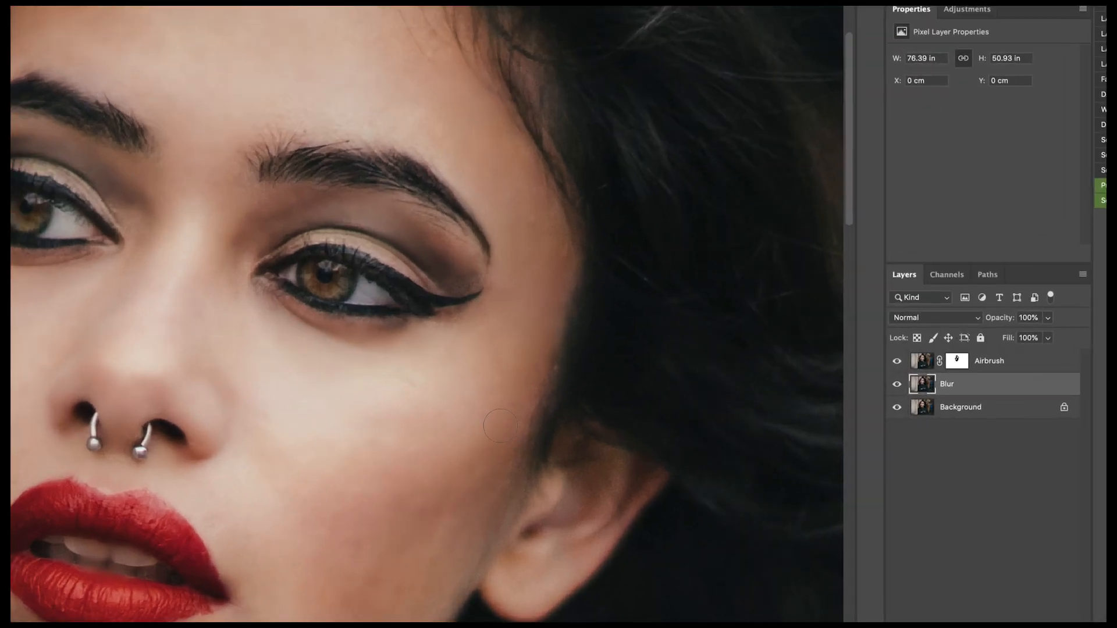
{"action": "key", "text": "super+equal"}
{"action": "key", "text": "super+equal"}
{"action": "left_click", "coordinate": [731, 398]}
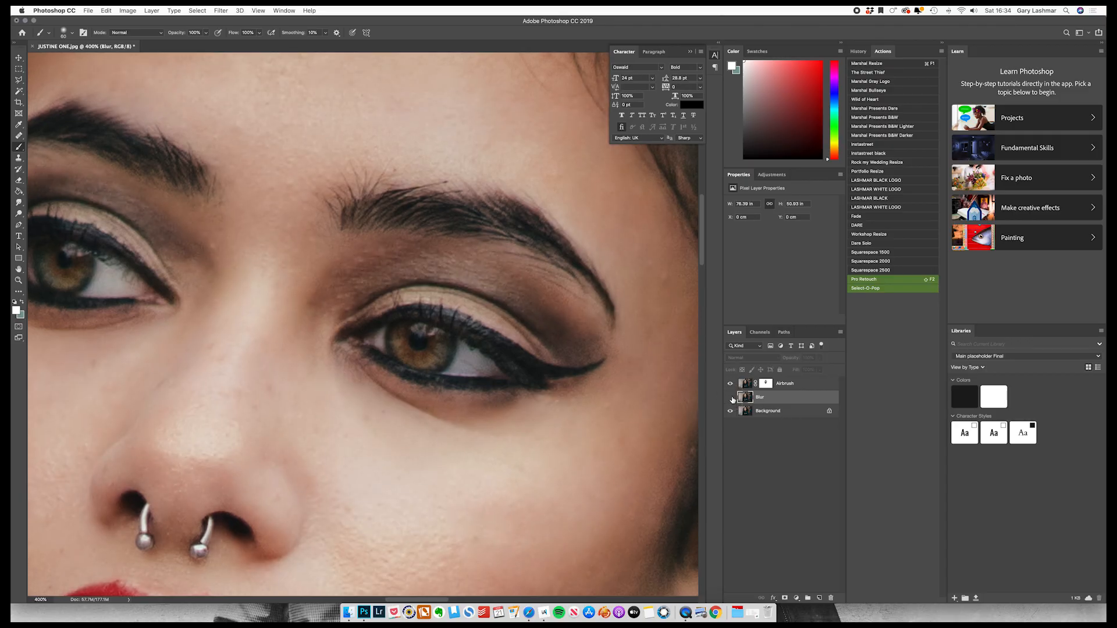
{"action": "left_click", "coordinate": [731, 398]}
Reduce the opacity of the Blur layer to about 52% while viewing the portrait at 100%.
{"action": "key", "text": "super+minus"}
{"action": "key", "text": "super+minus"}
{"action": "key", "text": "super+minus"}
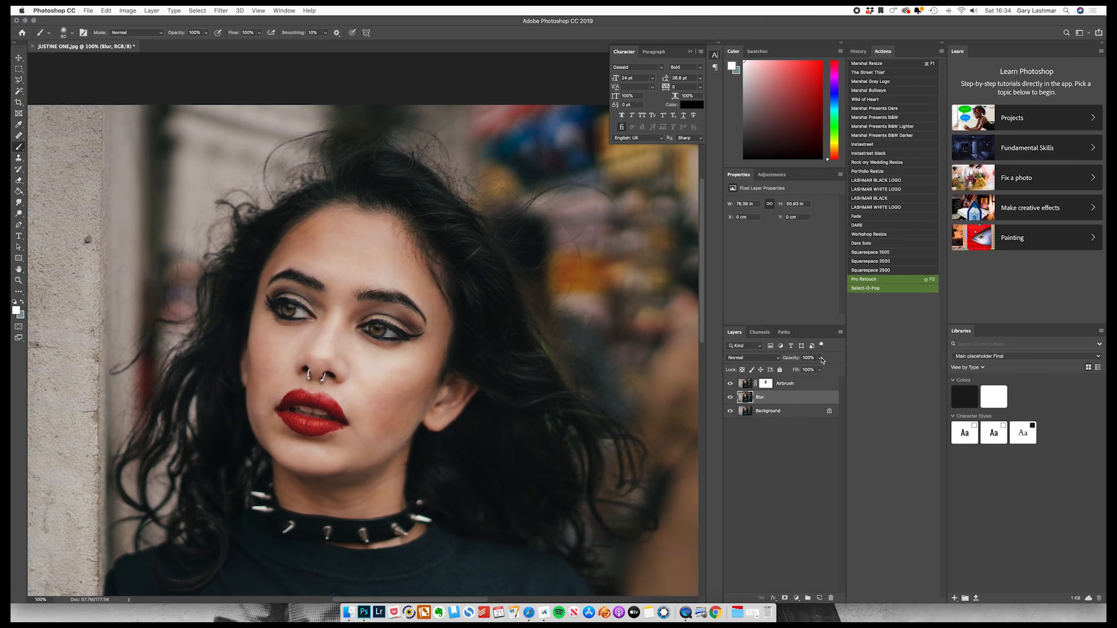
{"action": "left_click", "coordinate": [819, 358]}
{"action": "left_click_drag", "start_coordinate": [807, 366], "coordinate": [801, 371]}
Compare the skin texture around the eyes and nose with the reduced-opacity Blur layer hidden and shown.
{"action": "key", "text": "super+plus"}
{"action": "key", "text": "super+plus"}
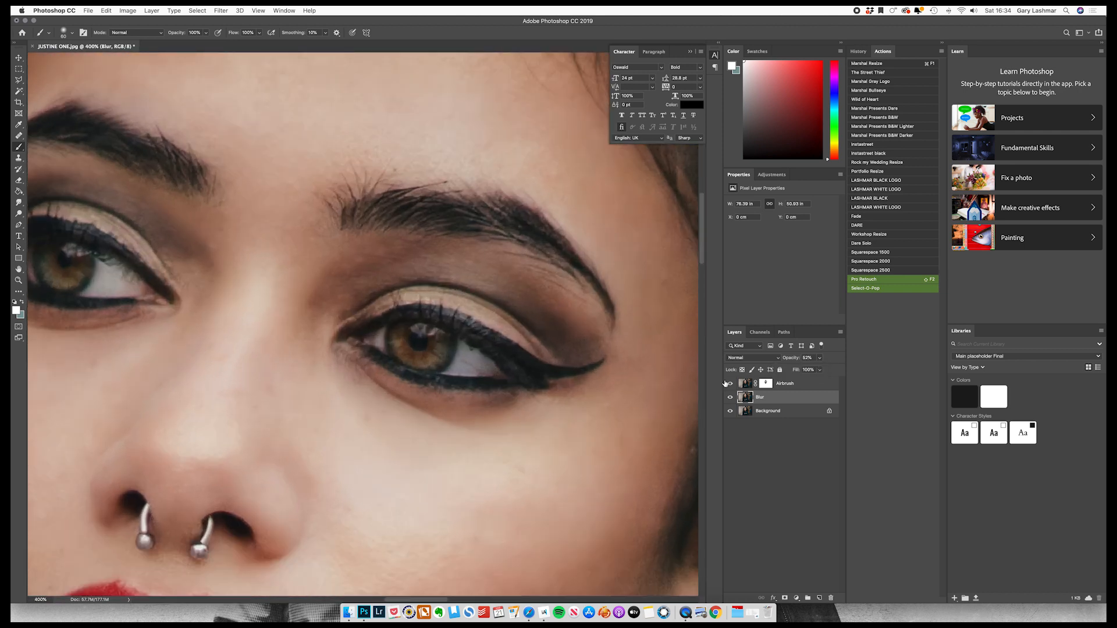
{"action": "left_click", "coordinate": [731, 399]}
{"action": "left_click", "coordinate": [731, 400]}
{"action": "left_click", "coordinate": [732, 400]}
{"action": "left_click", "coordinate": [732, 400]}
{"action": "key", "text": "super+minus"}
{"action": "key", "text": "super+minus"}
{"action": "key", "text": "super+minus"}
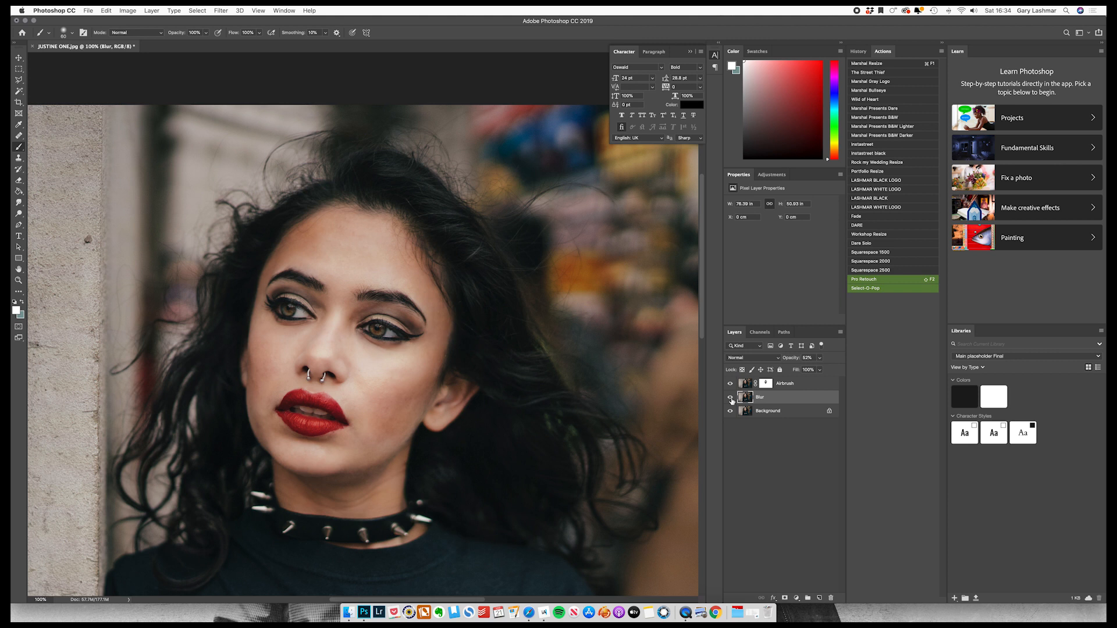
Merge the Airbrush, Blur and Background layers into a single Background layer.
{"action": "key", "text": "super+shift+e"}
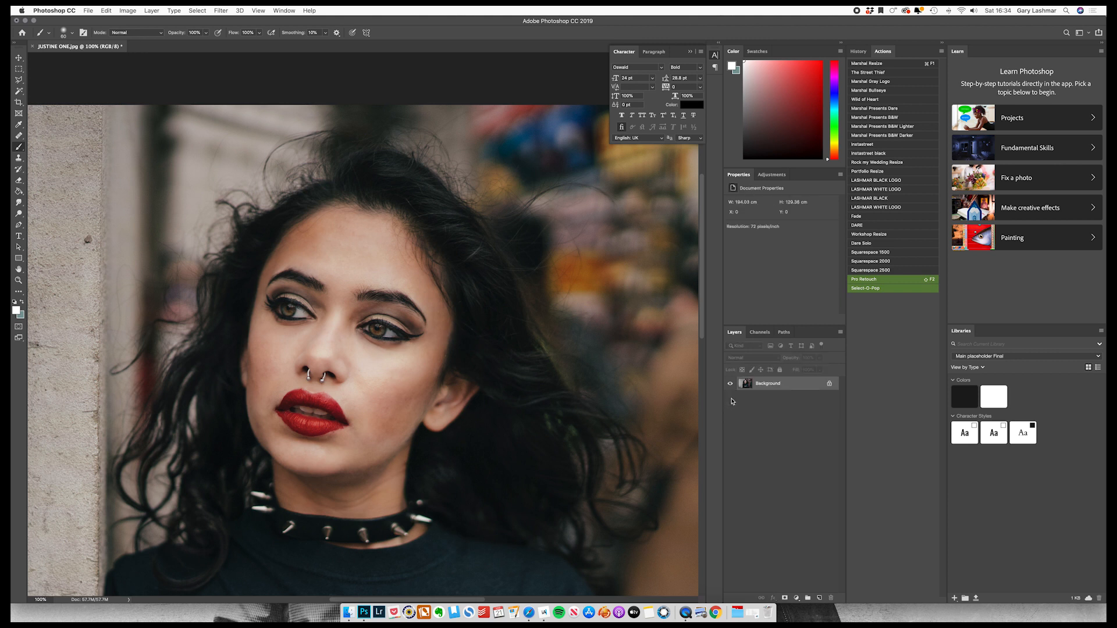
{"action": "left_click", "coordinate": [151, 10]}
{"action": "left_click", "coordinate": [464, 356]}
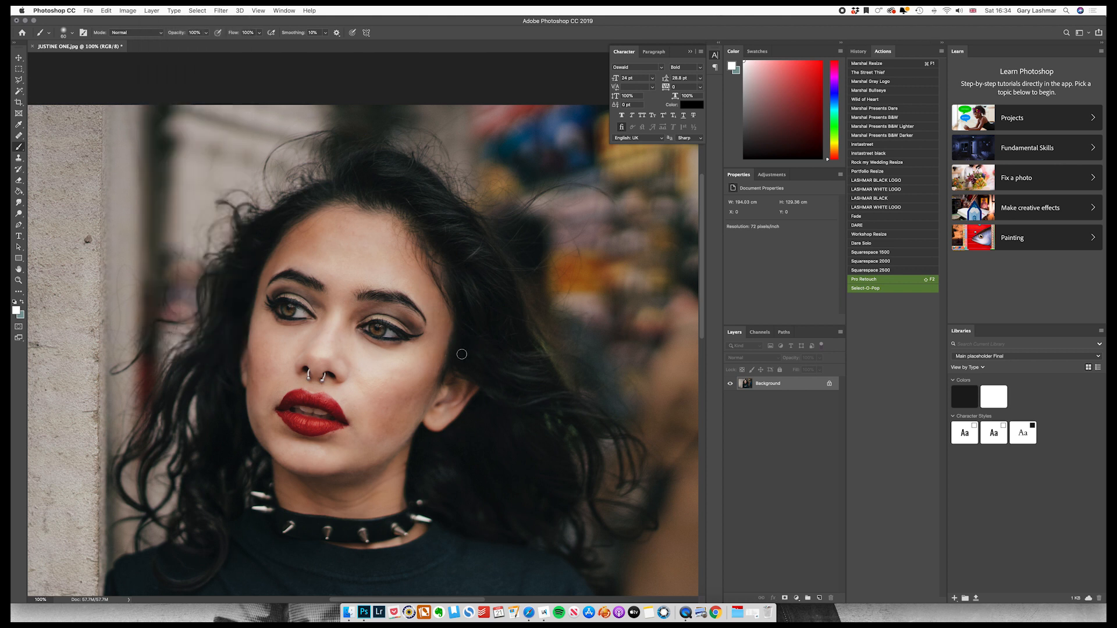